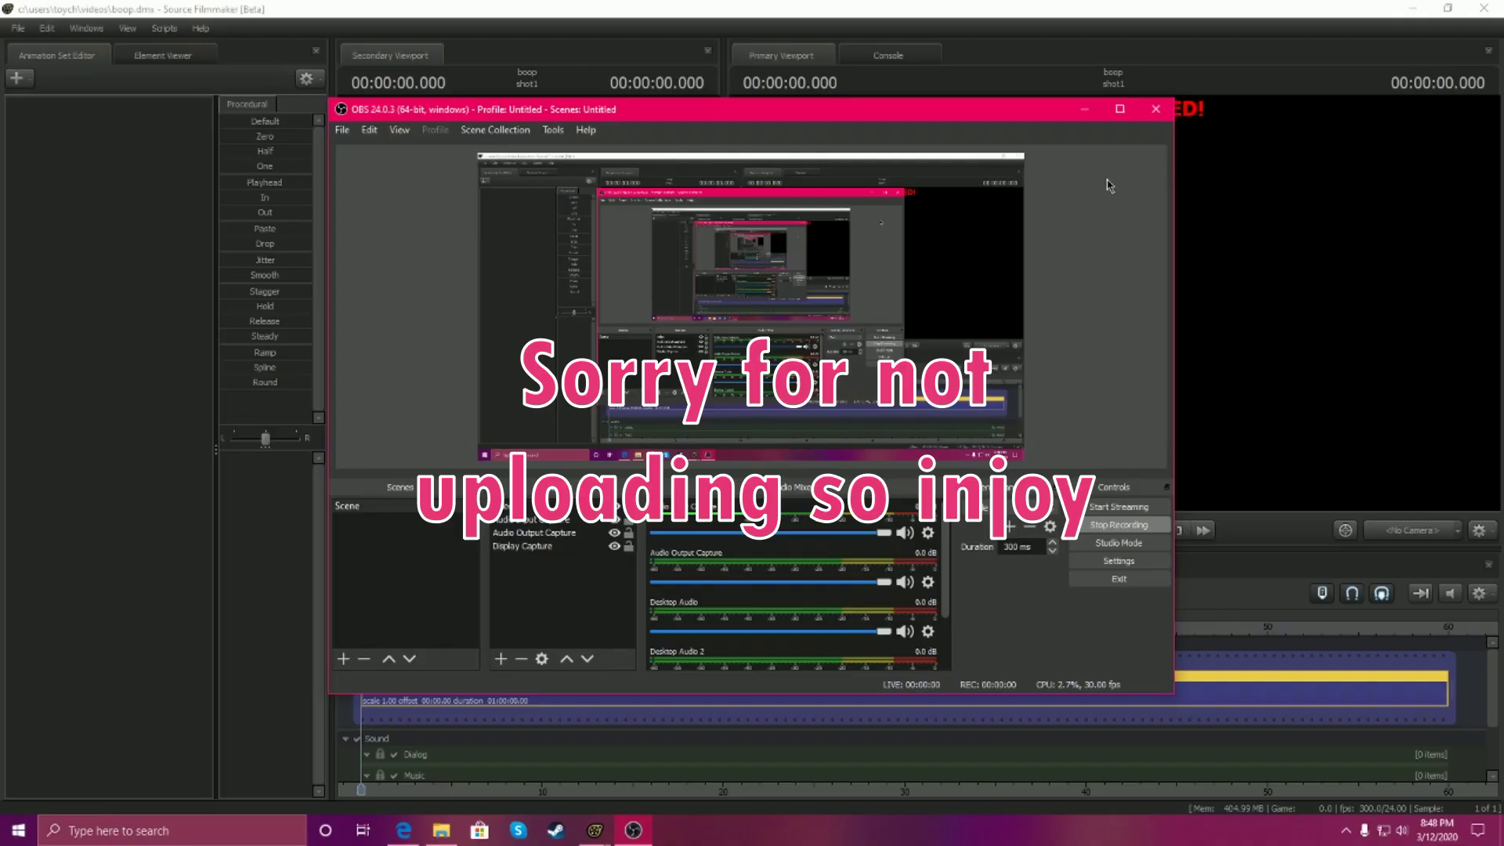
Minimize OBS and cancel the Export Movie dialog, which offers only AVI at 720p
click(1084, 109)
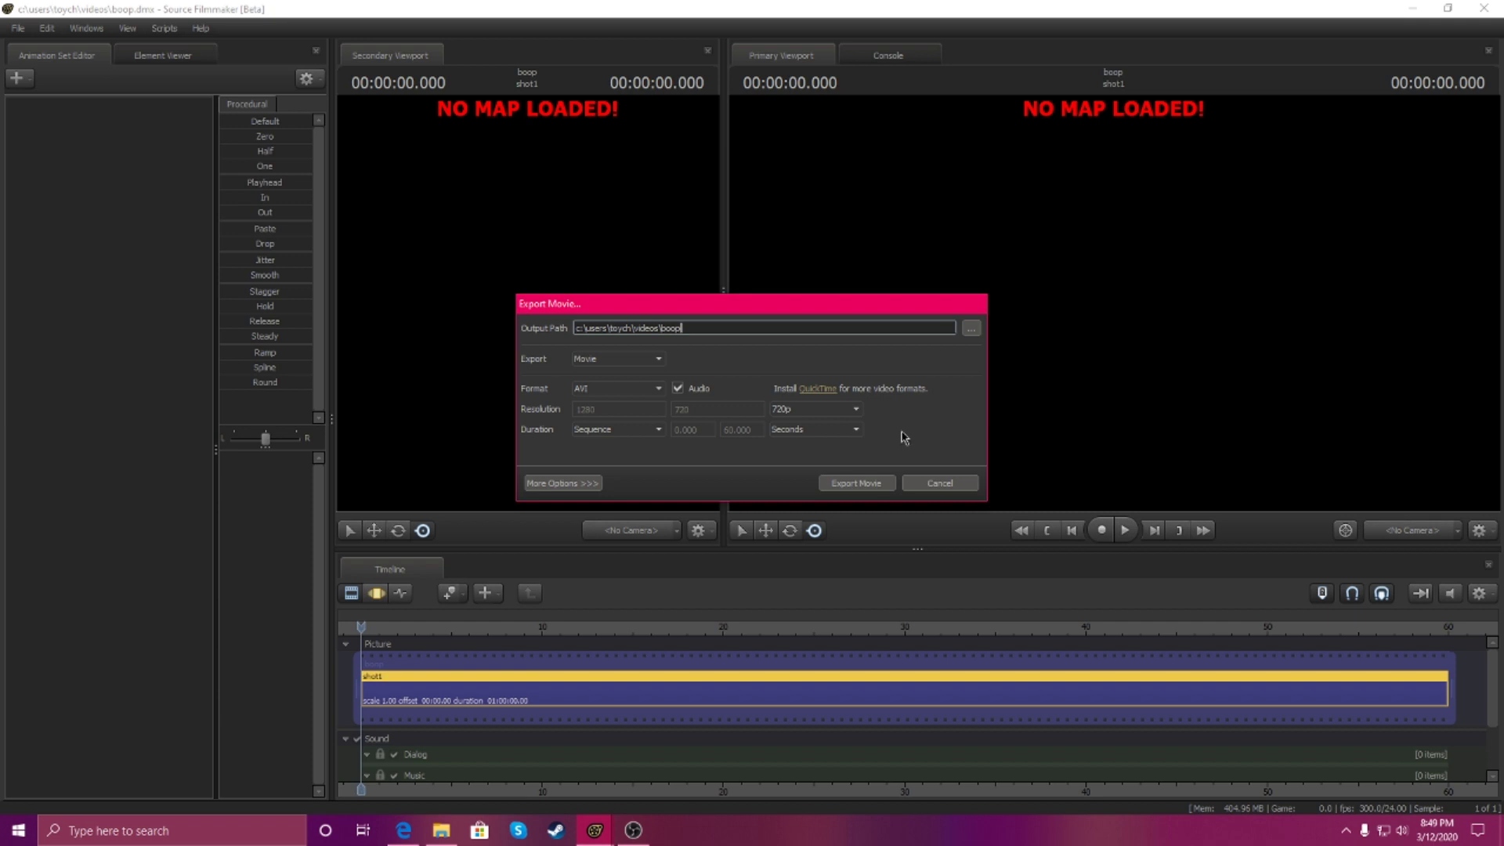
click(953, 485)
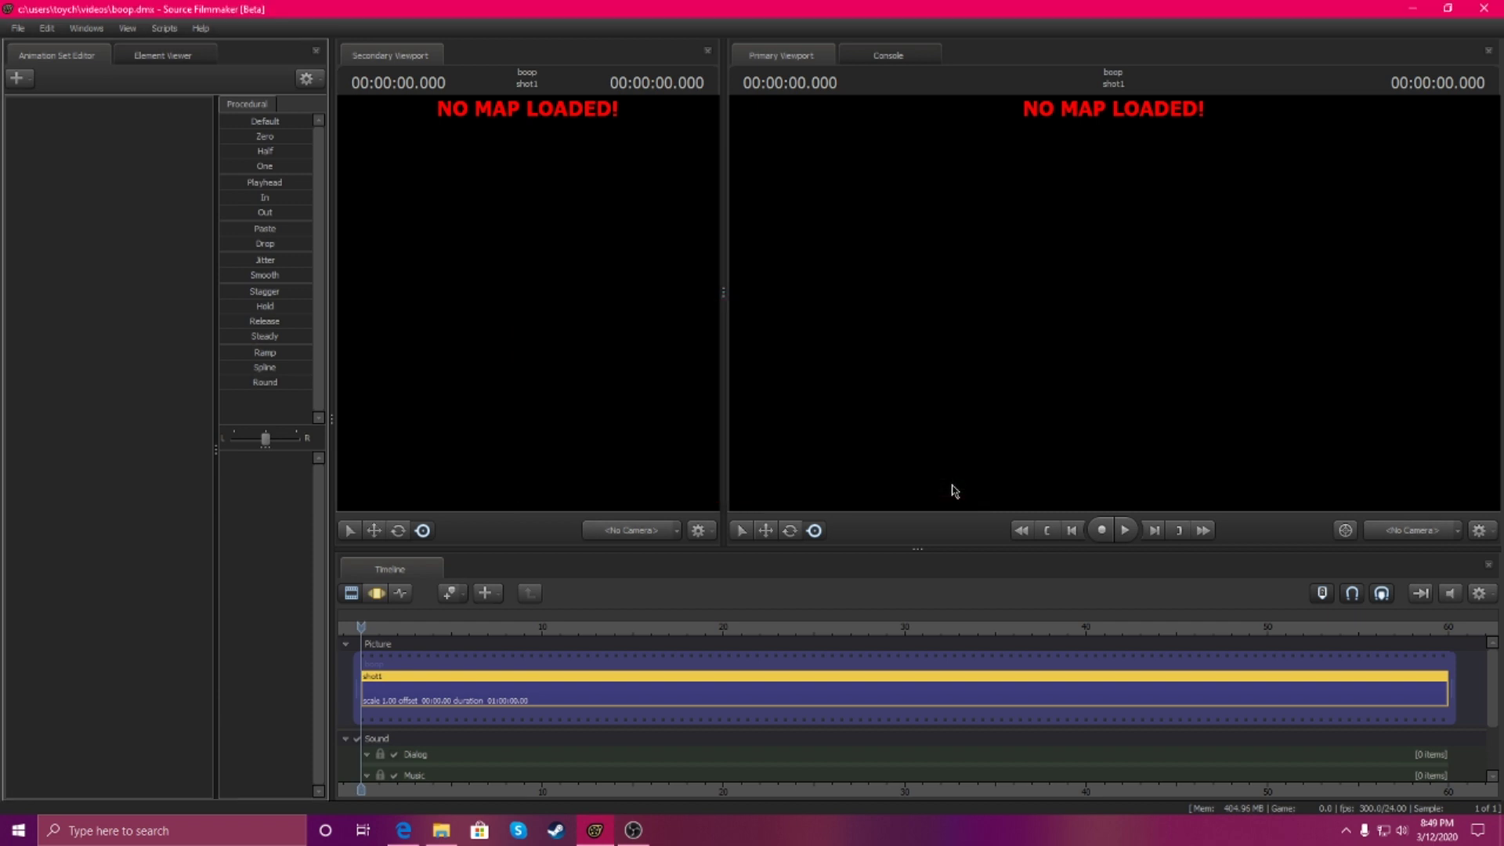
Close Source Filmmaker, then in Edge replace the QuickTime 7.6 download tab with a new tab
click(1485, 9)
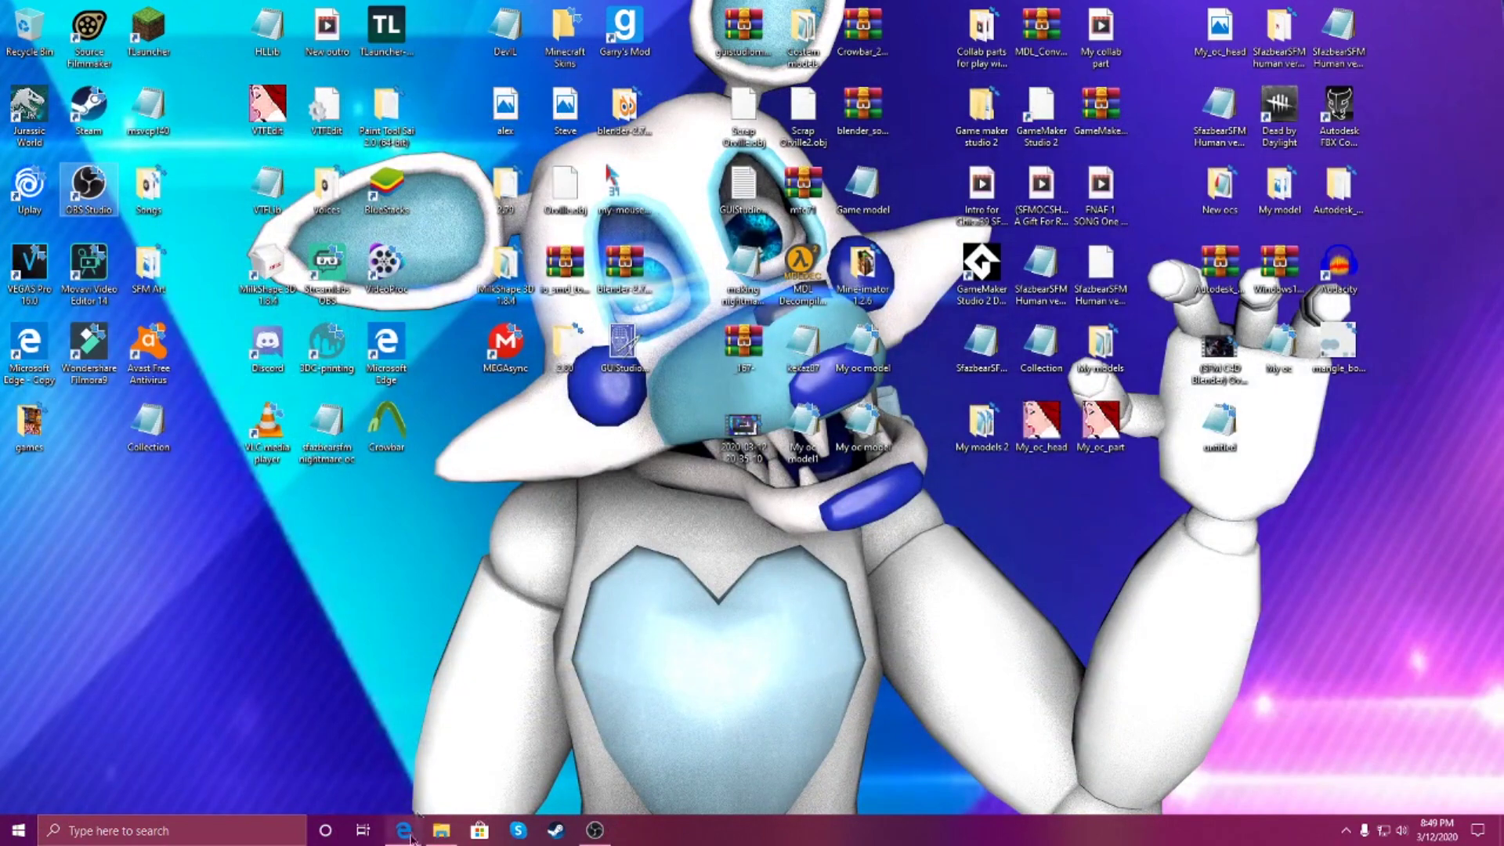
mouse_move(427, 840)
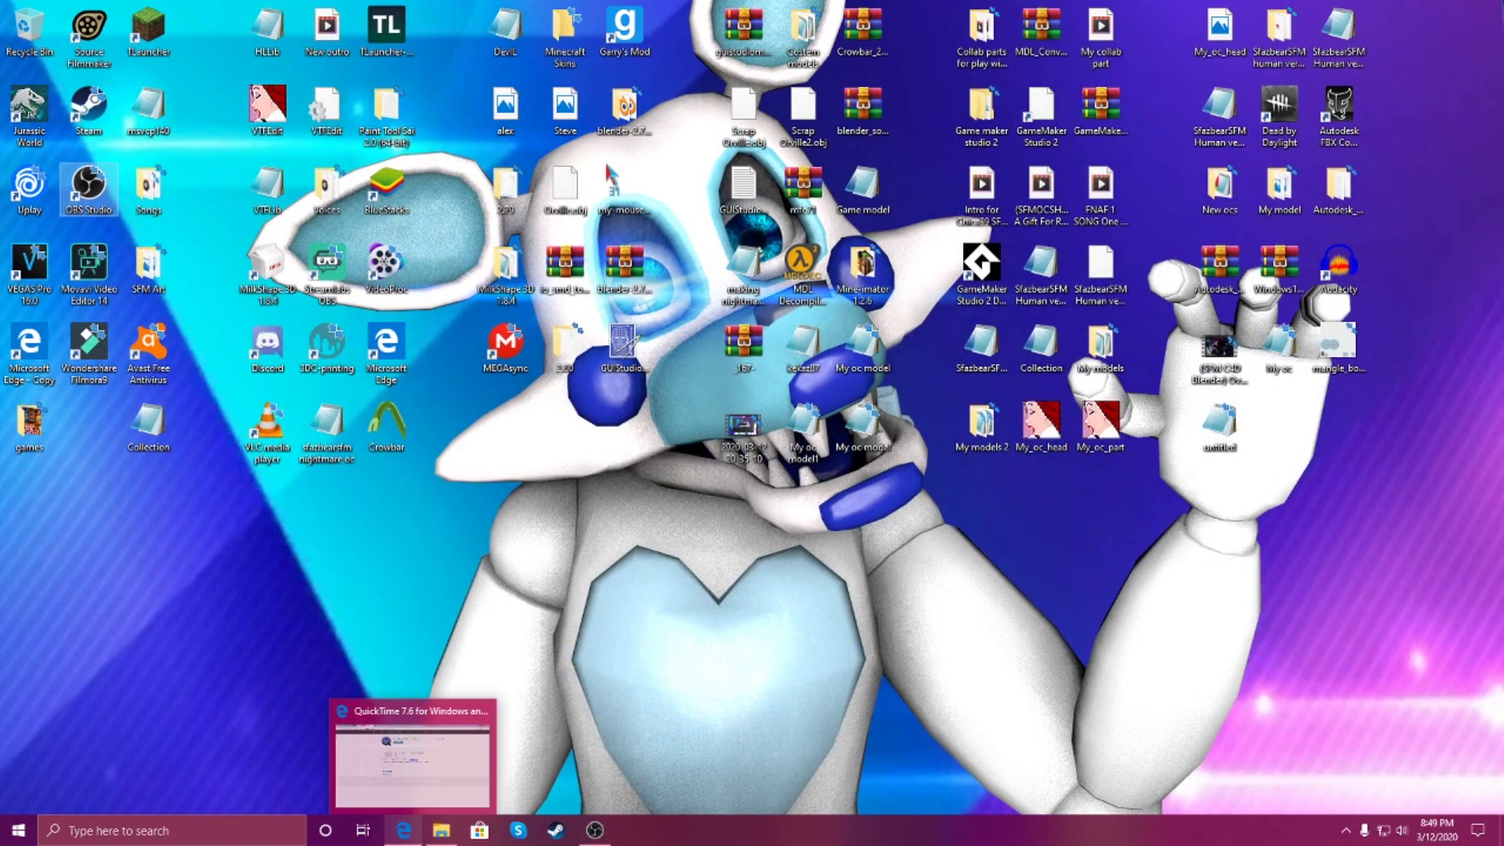
click(421, 784)
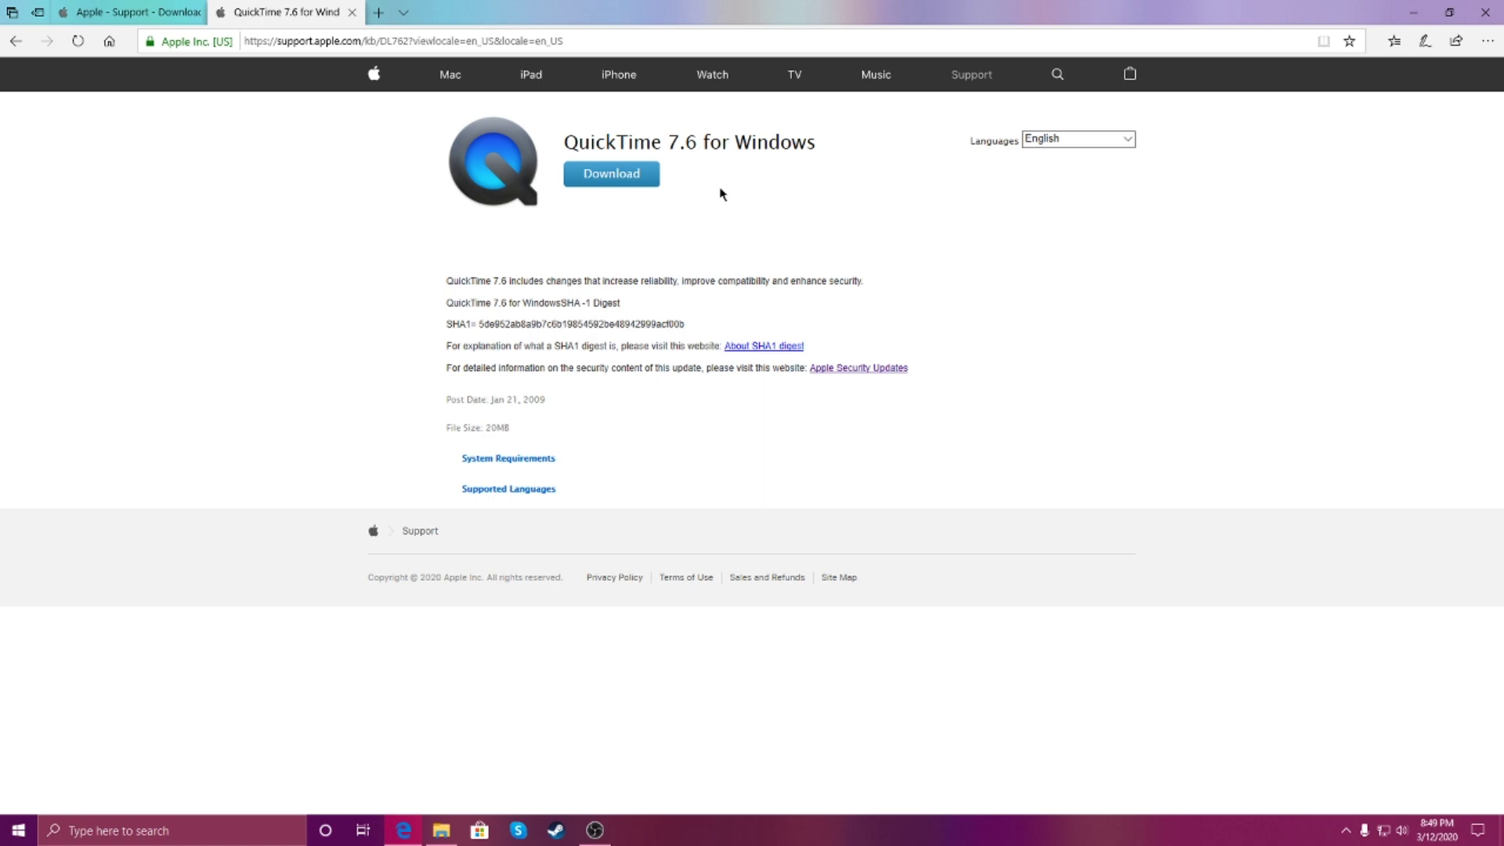
click(352, 12)
key(ctrl+t)
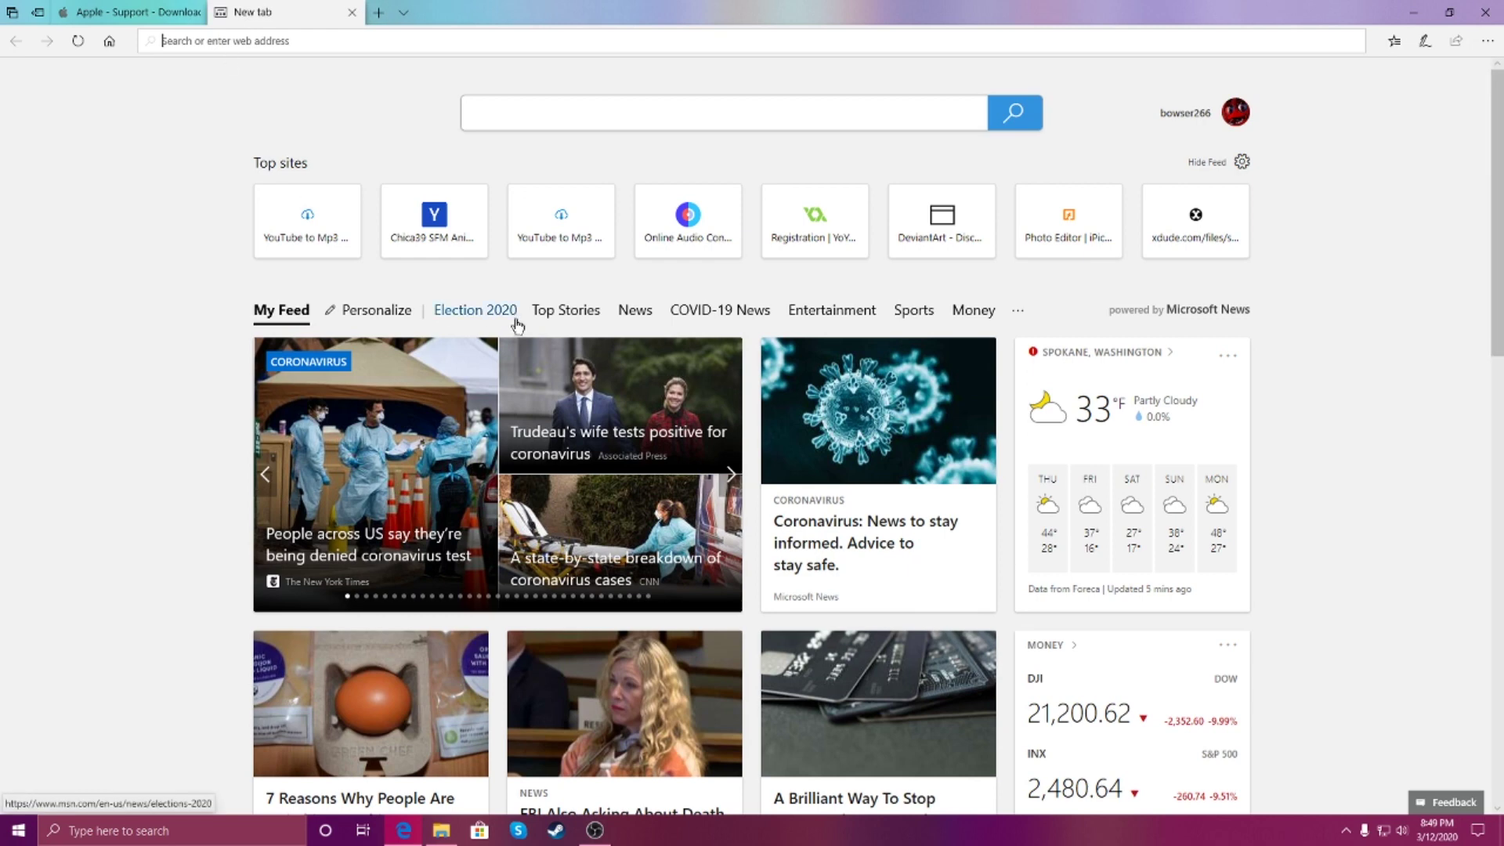
Search the web for 'apple support', open Official Apple Support, and go to Downloads & Updates
click(516, 109)
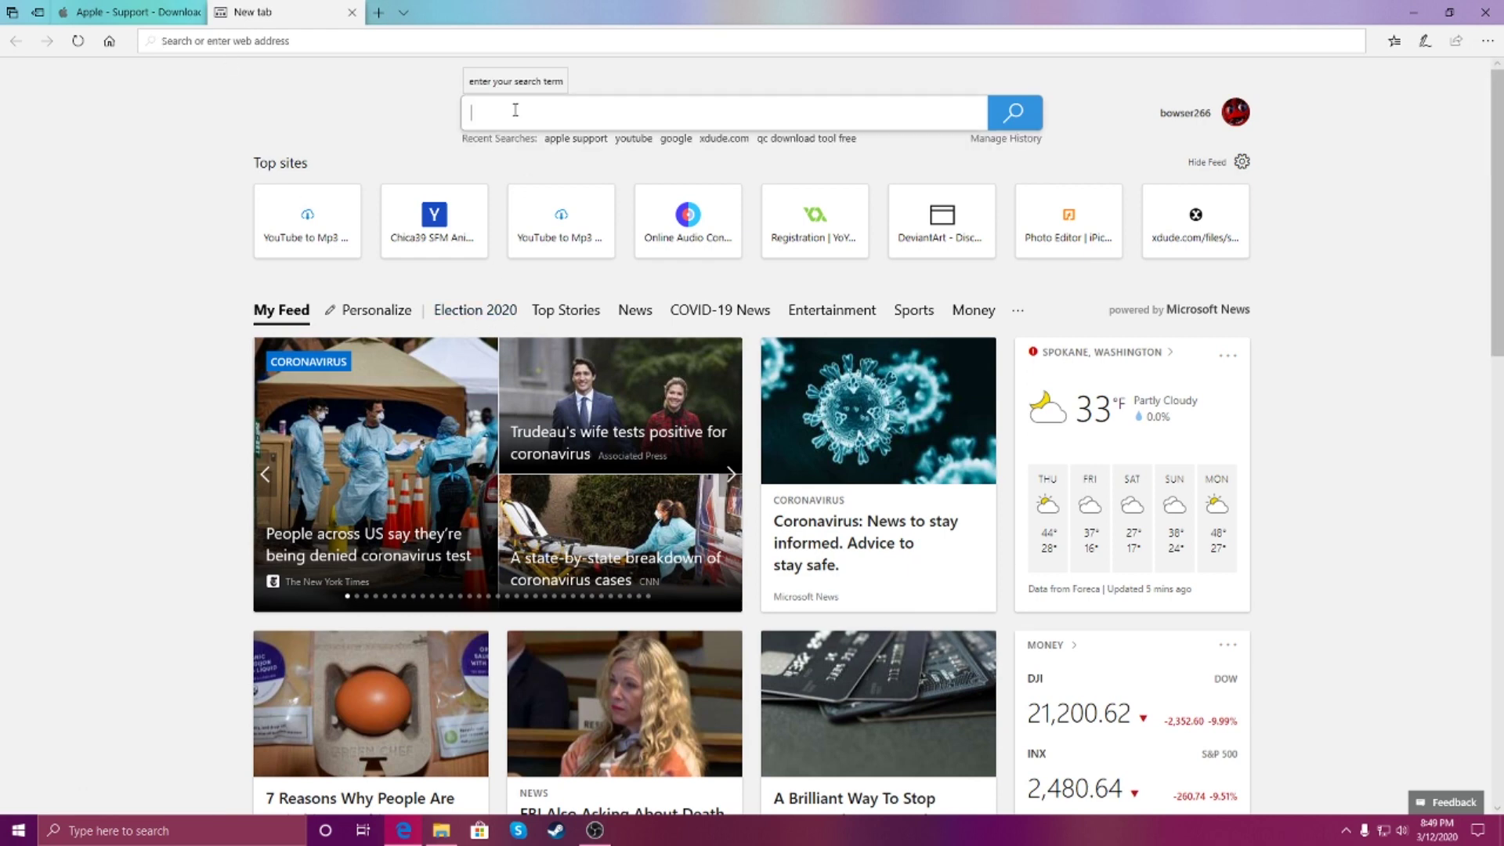
click(508, 148)
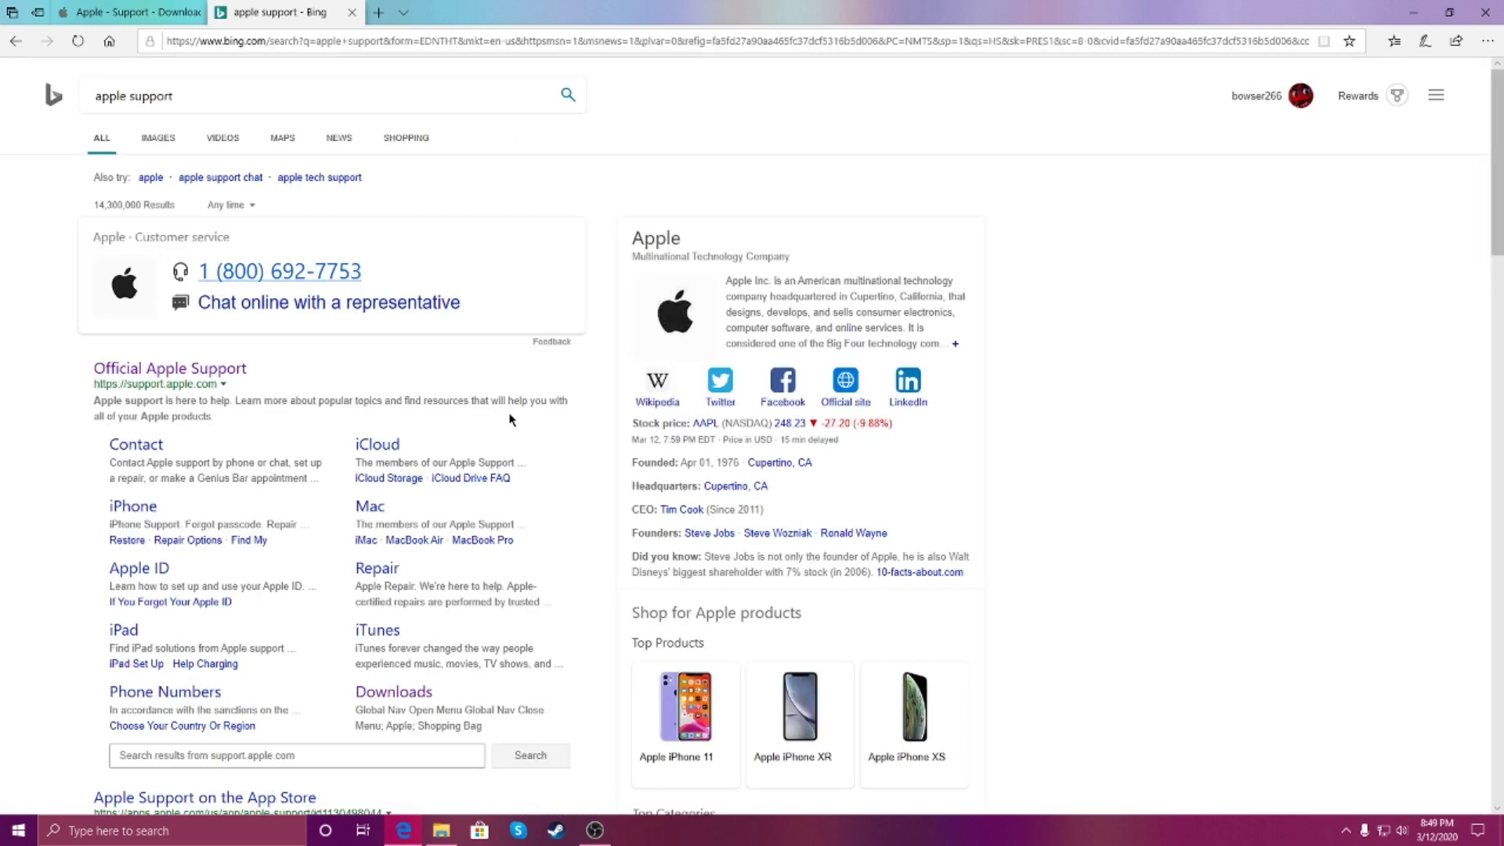
click(159, 368)
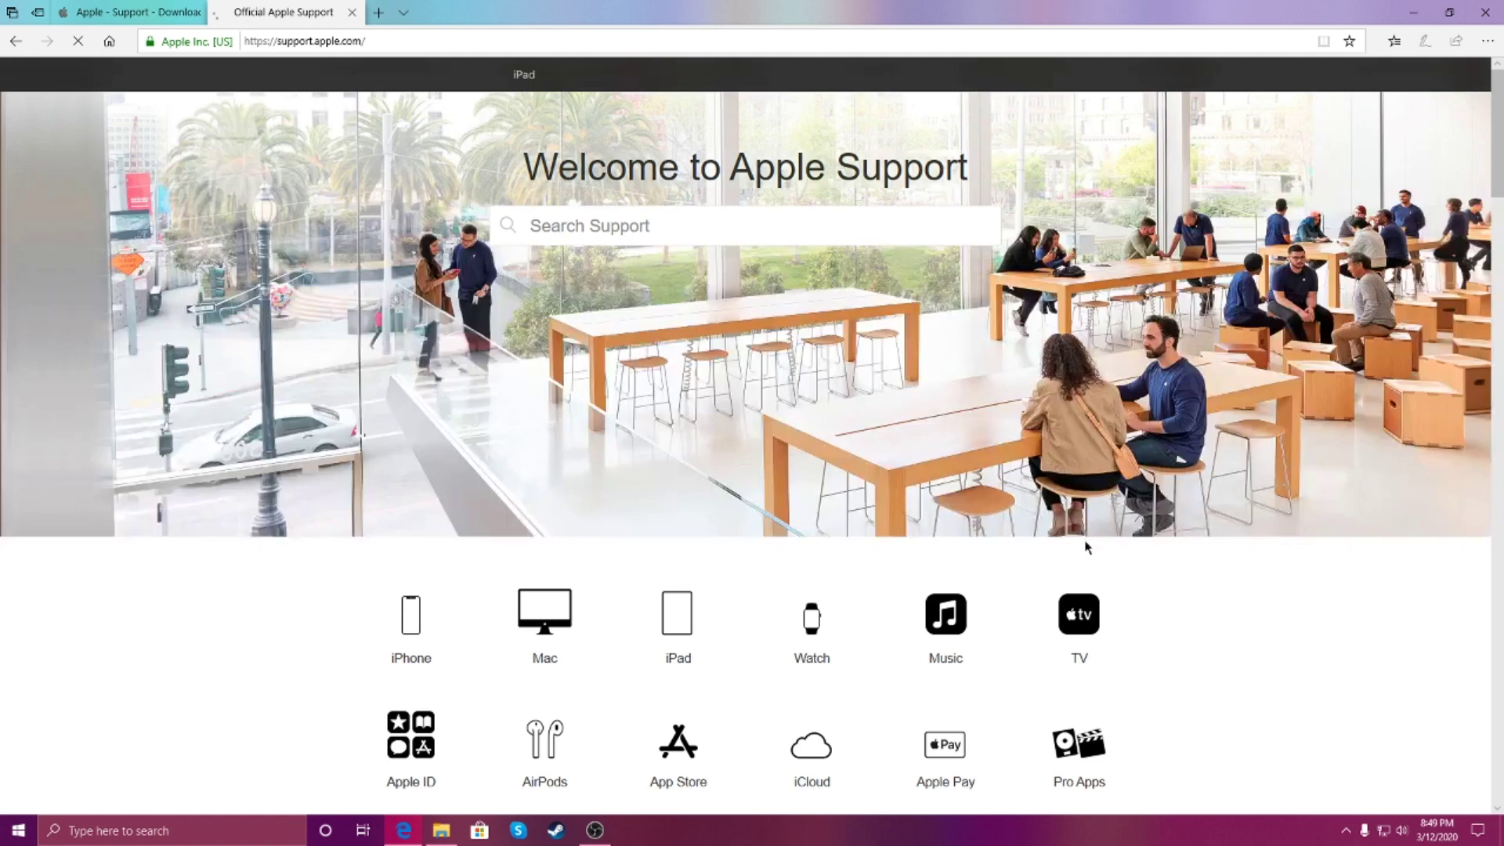
scroll(1086, 539, down, 10)
scroll(1087, 536, down, 20)
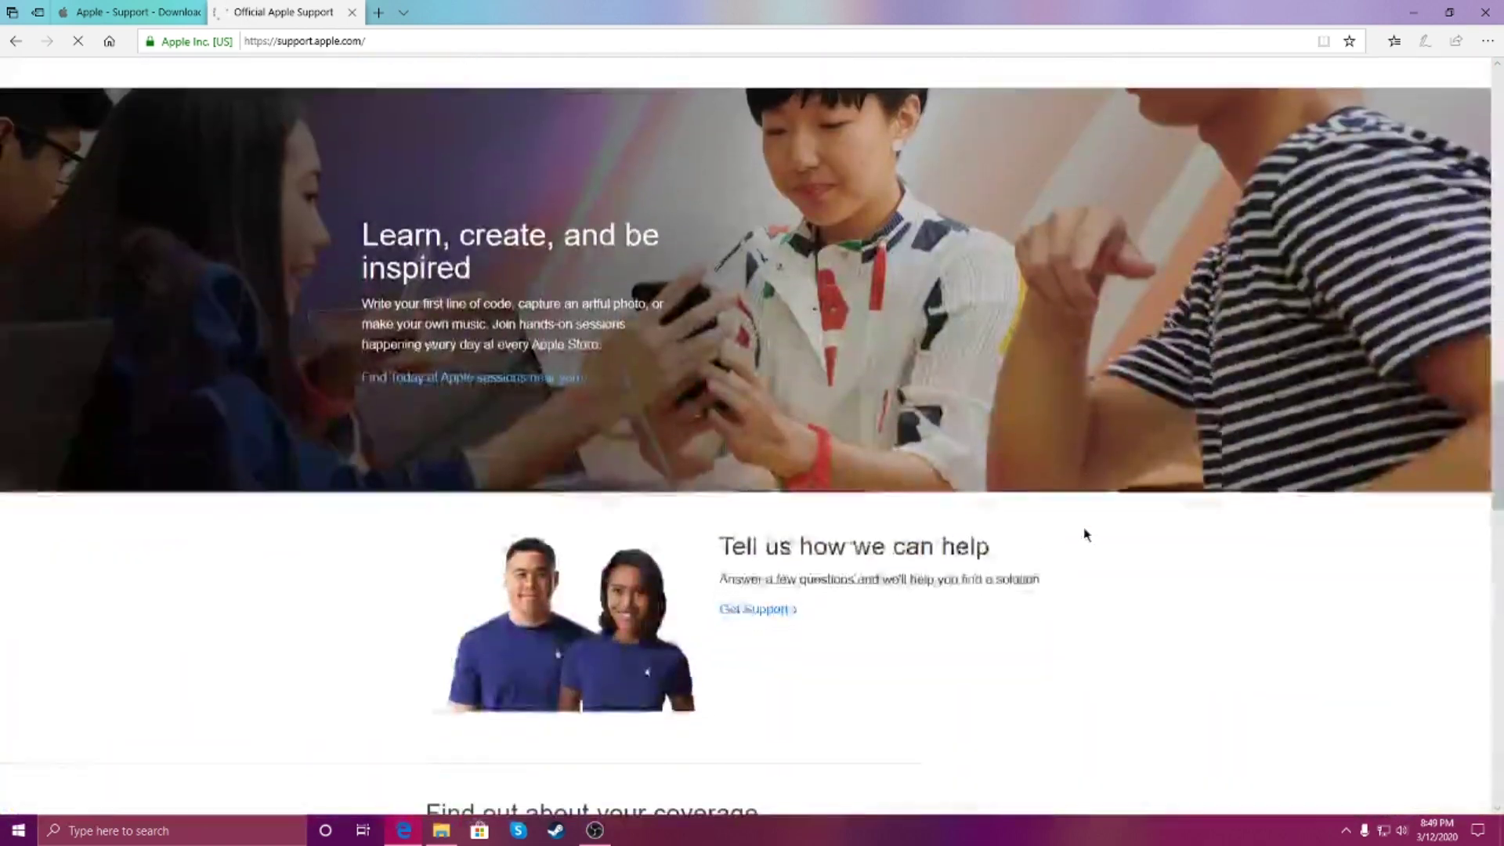
scroll(1086, 535, down, 2)
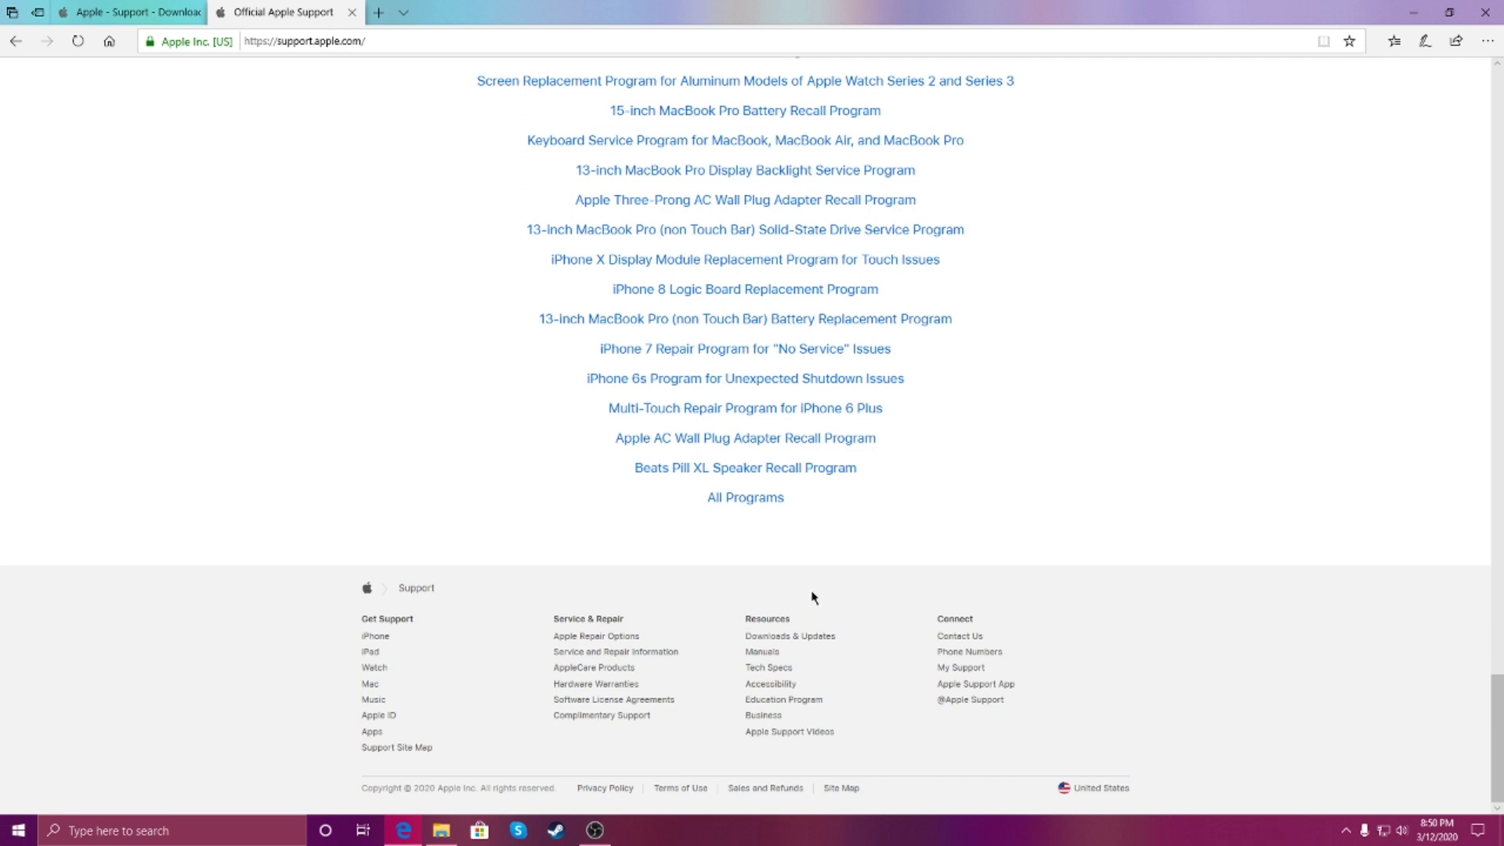
click(768, 637)
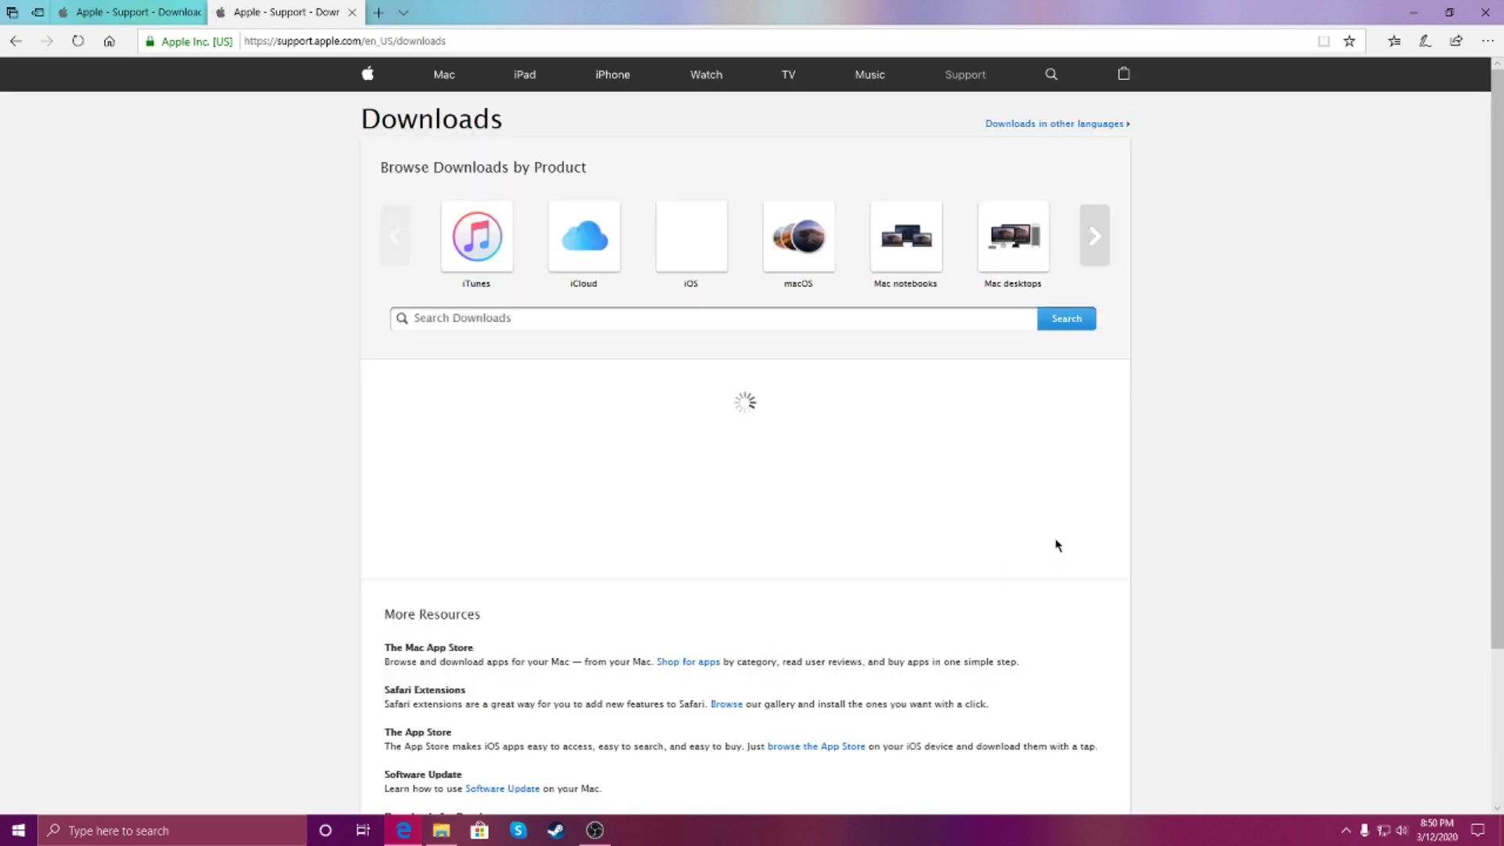
Search Apple downloads for 'quicktime Player', open QuickTime 7.6 for Windows, then minimize Edge
click(473, 317)
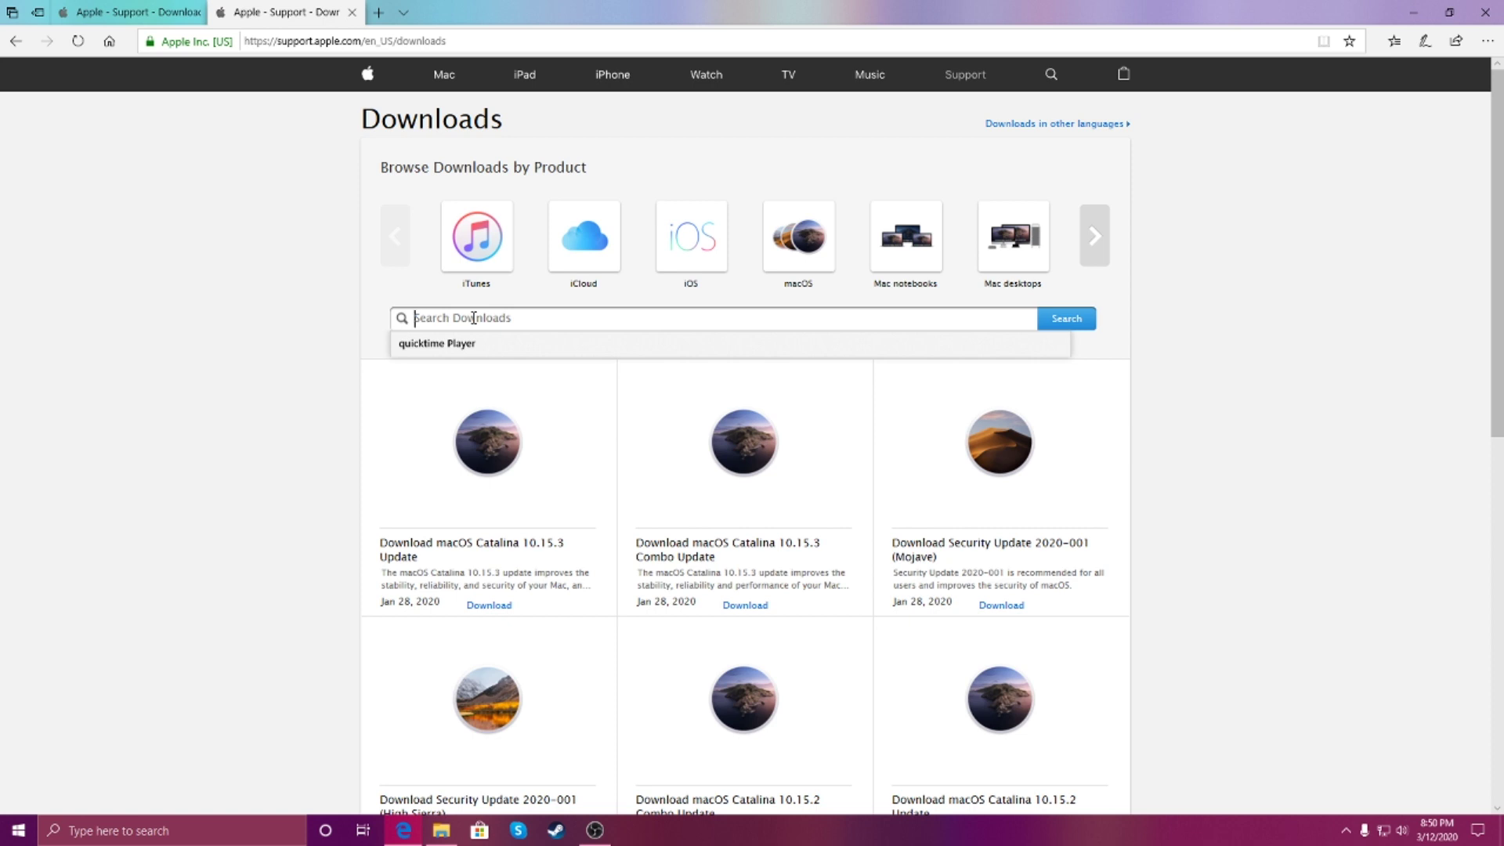
click(469, 343)
click(1087, 327)
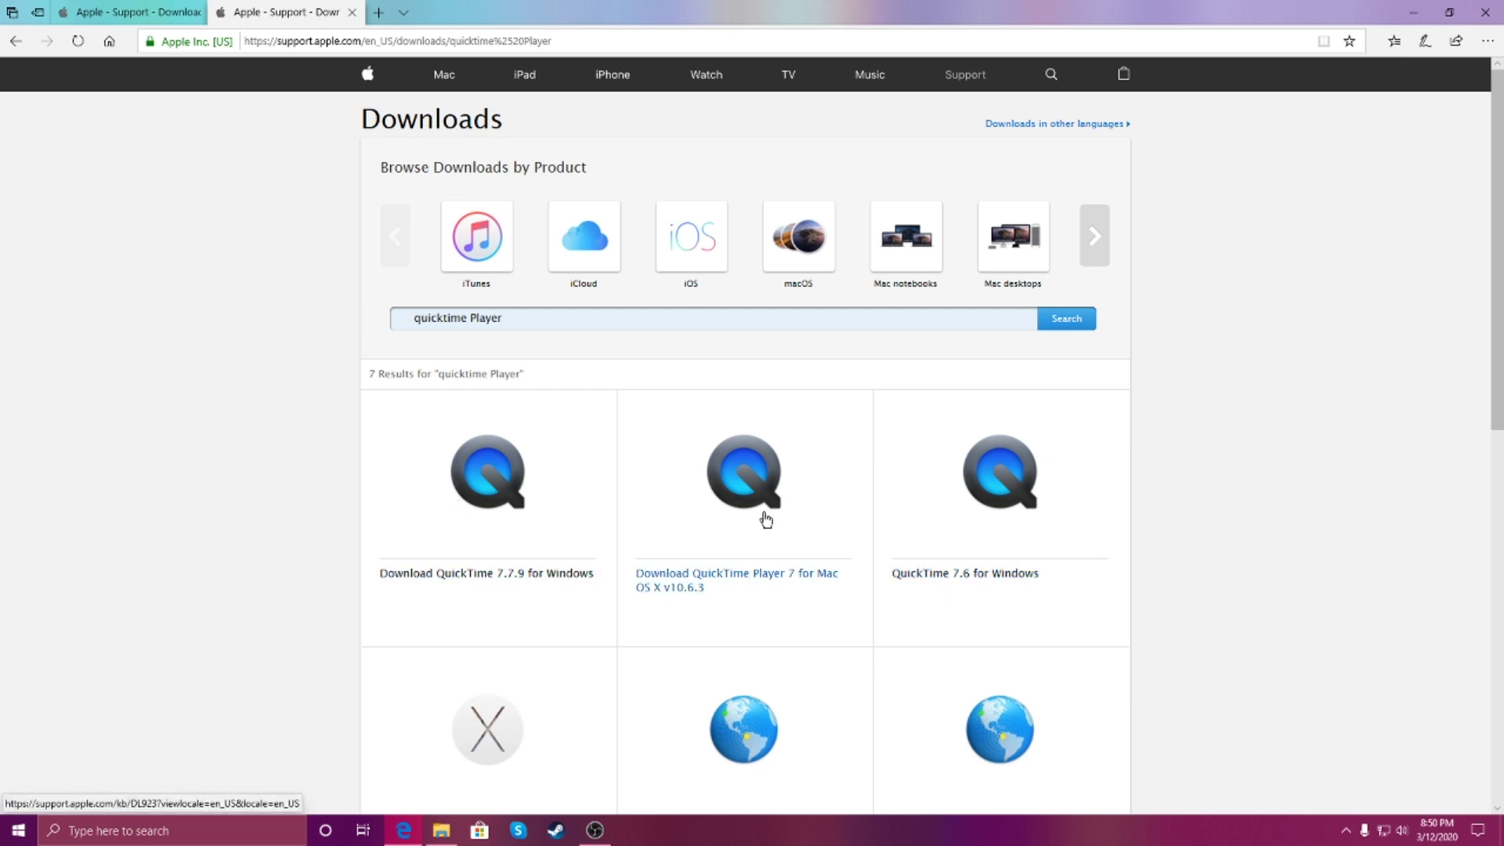
click(1013, 523)
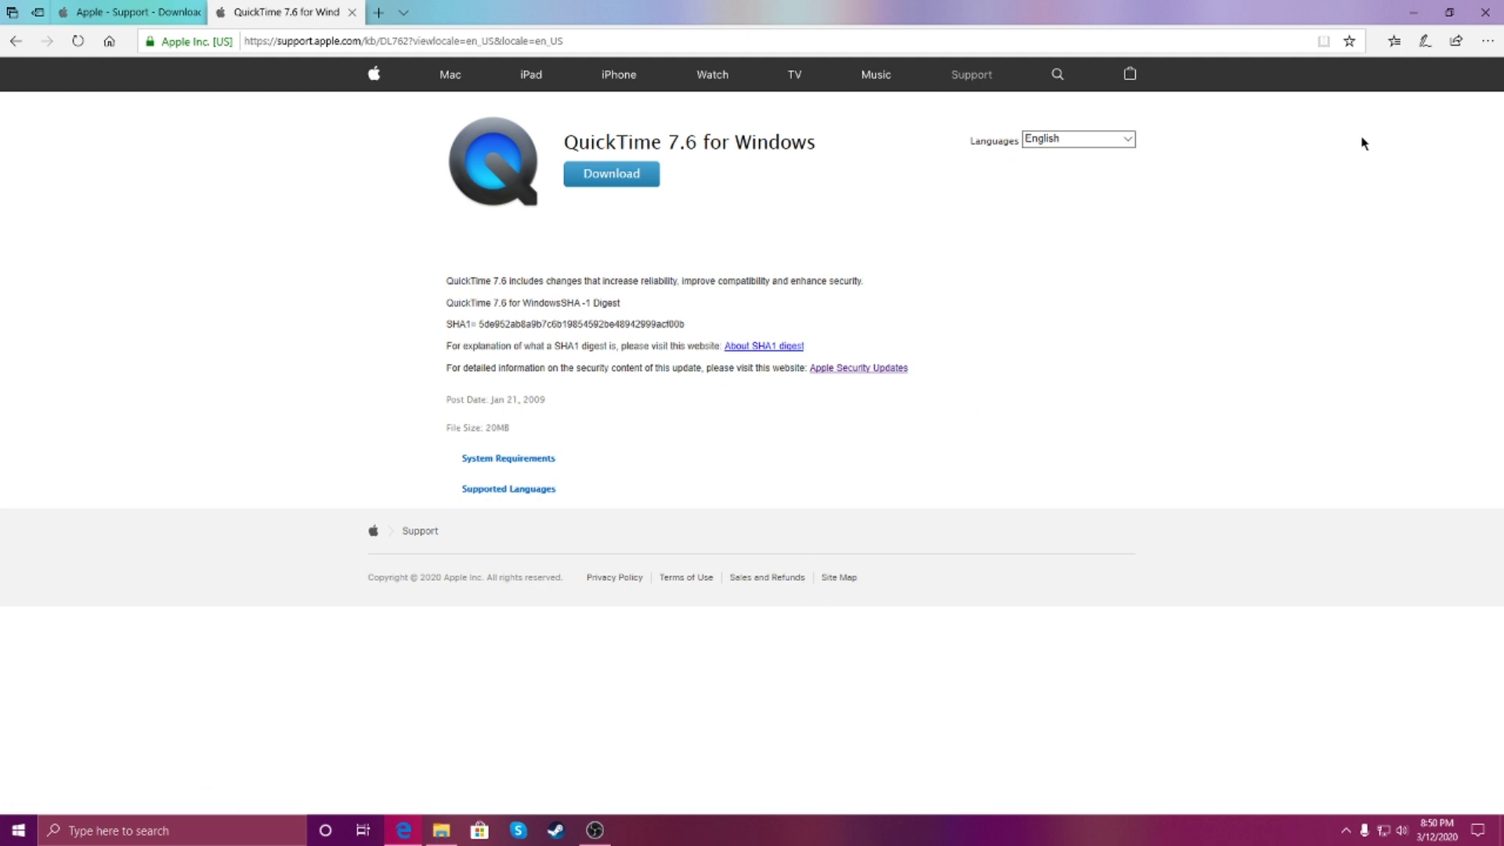
click(1410, 14)
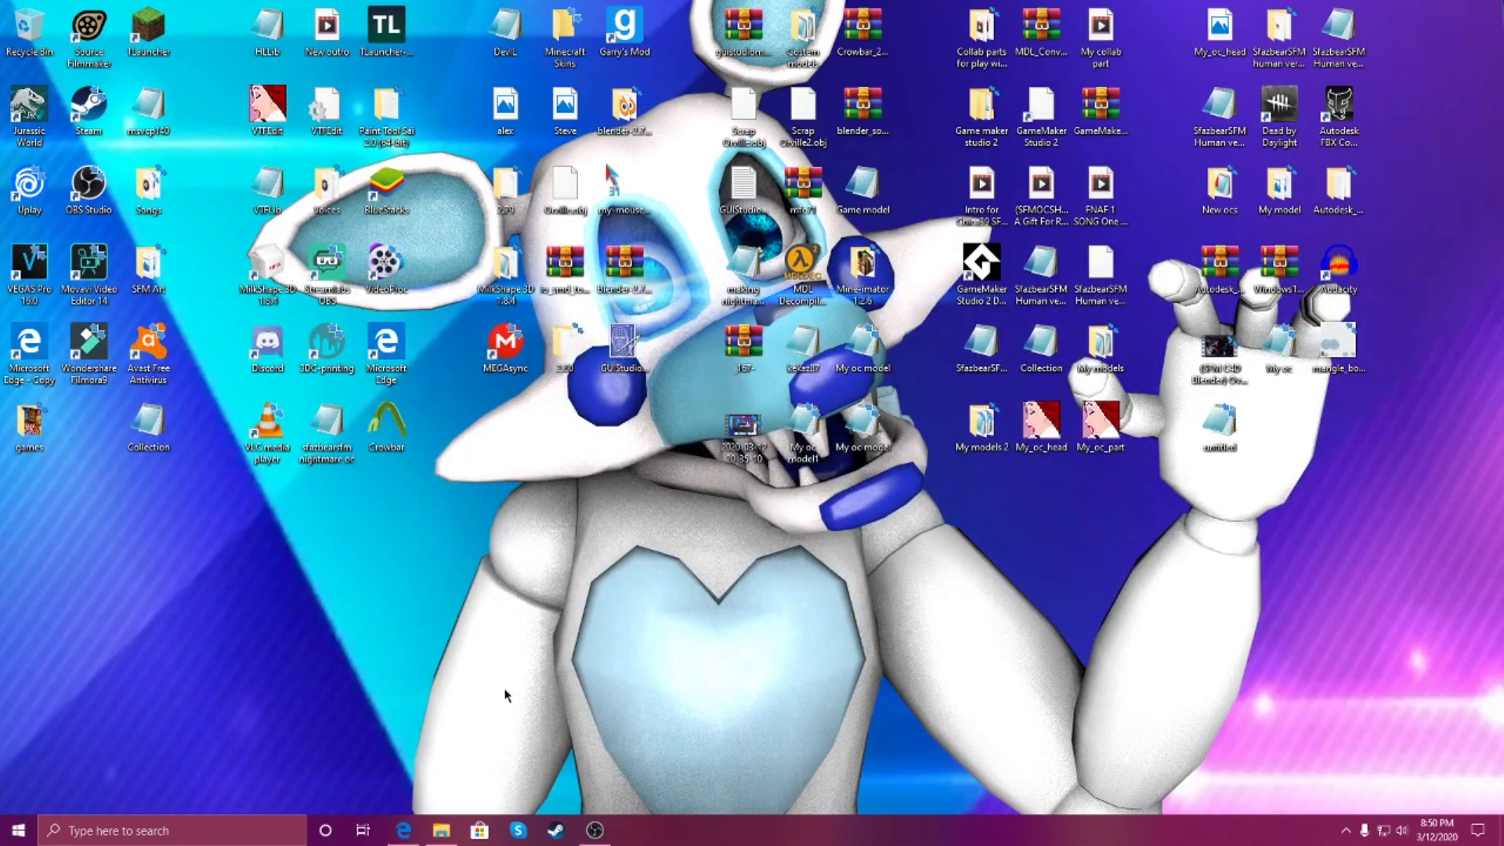
Run QuickTimeInstaller from the Downloads folder and continue past its welcome page
mouse_move(441, 831)
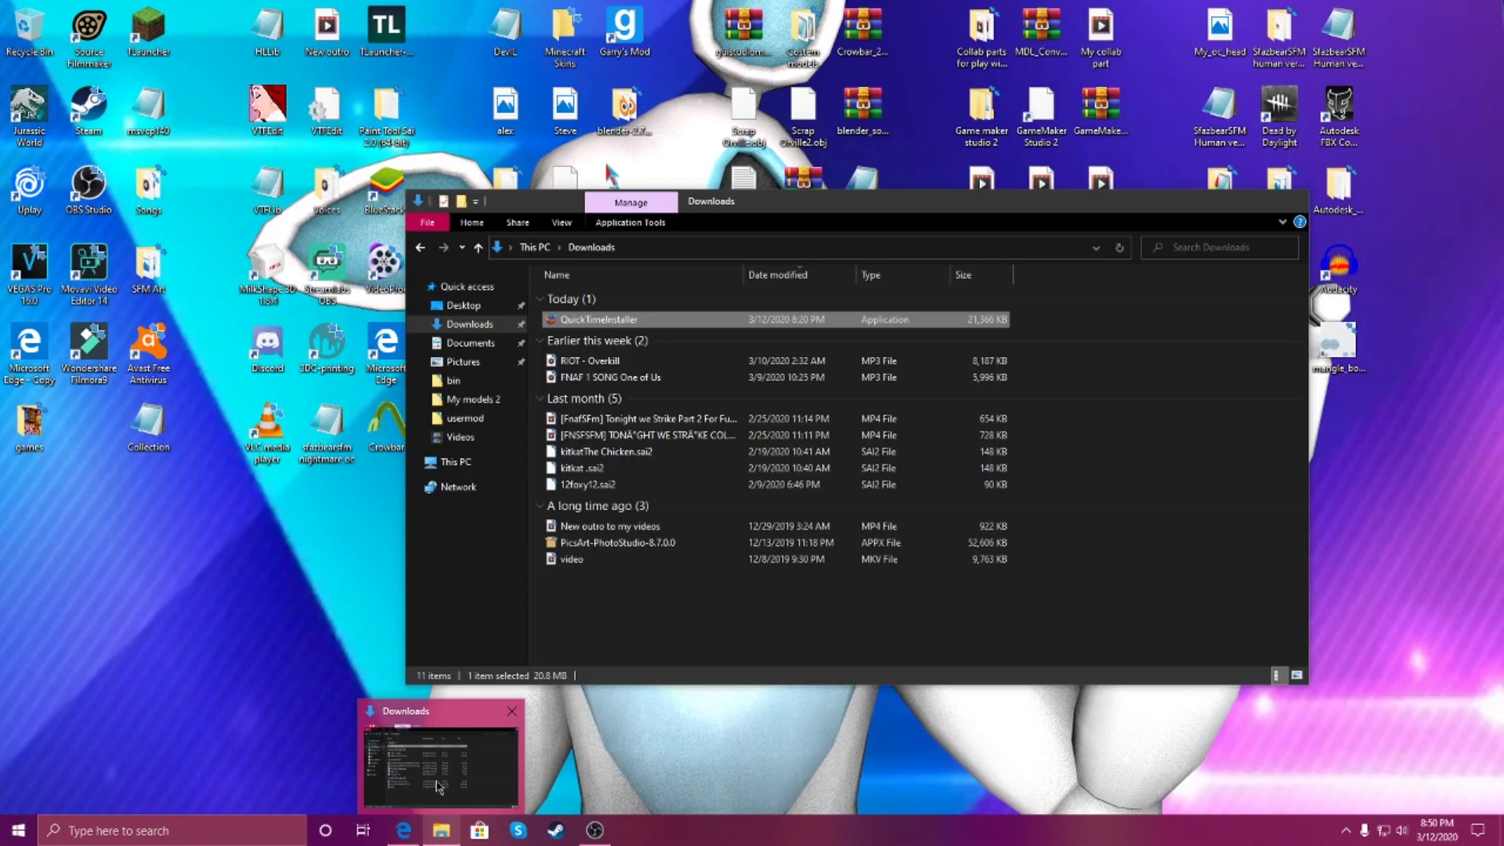
click(436, 787)
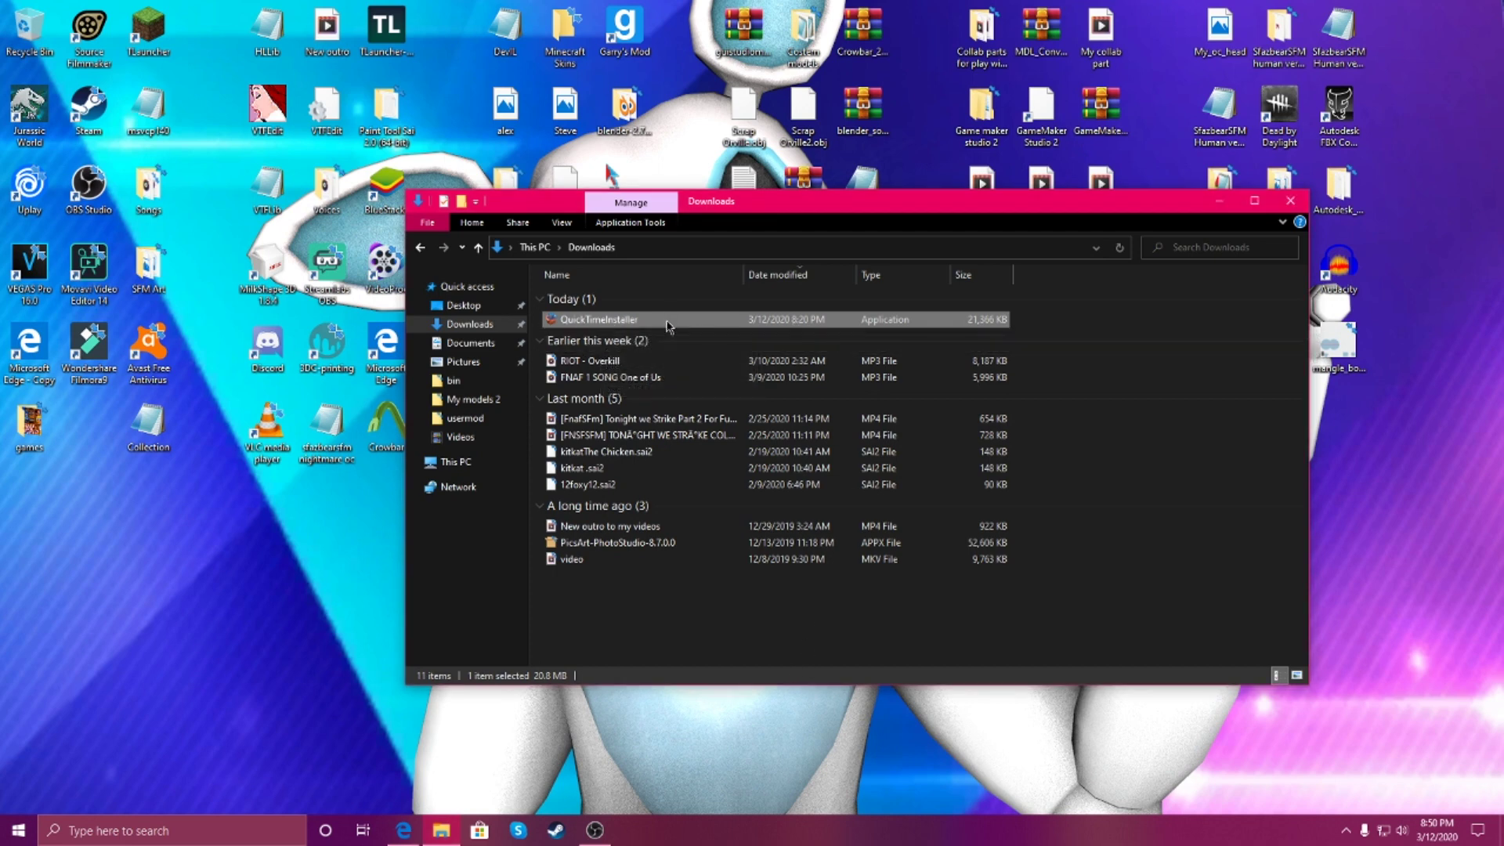
double_click(635, 320)
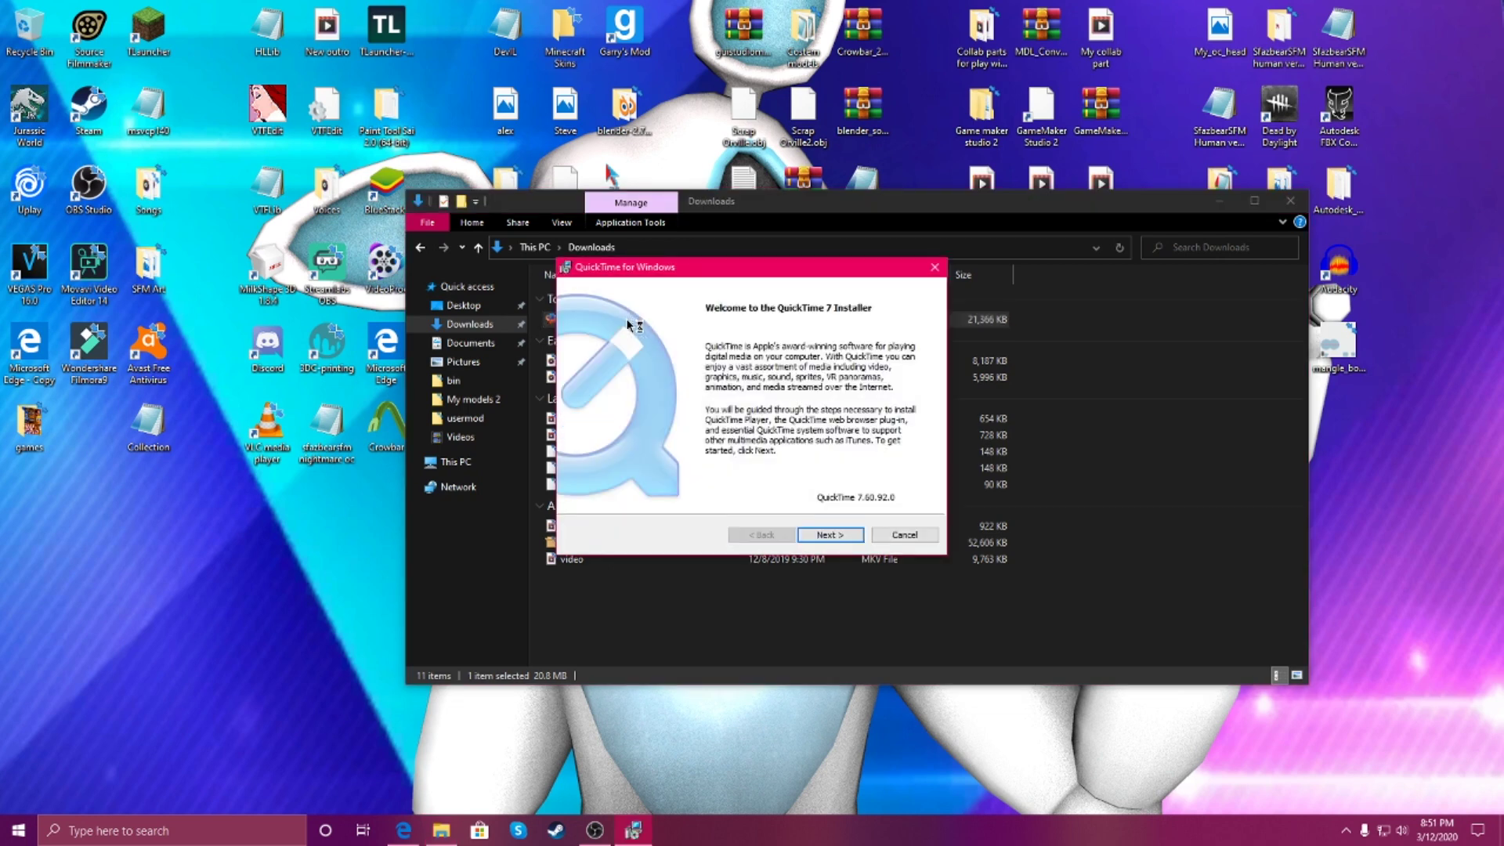
click(830, 535)
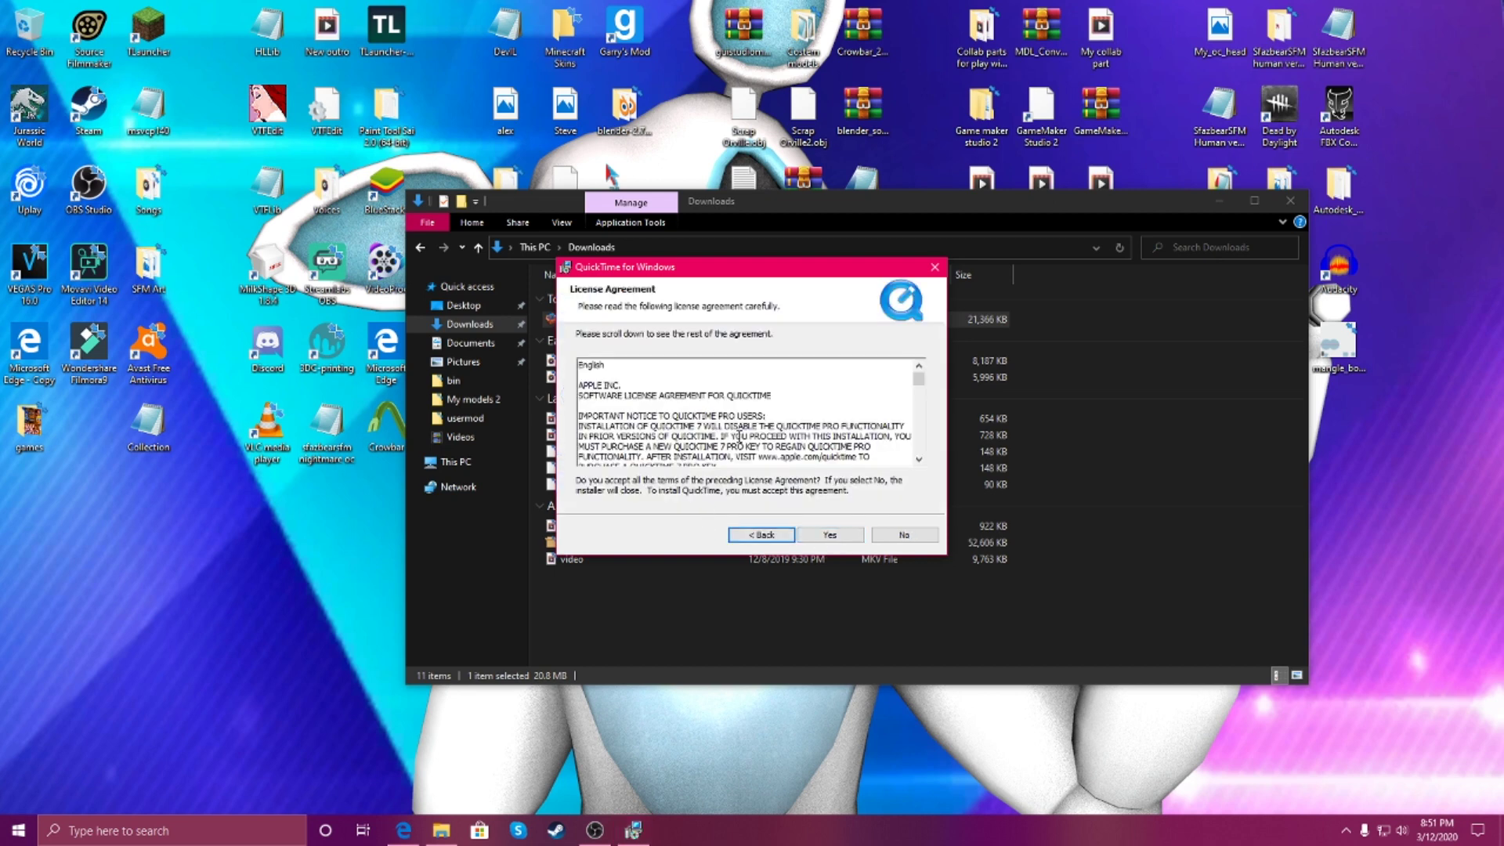
Accept the QuickTime license, install to the default folder, and finish the installation
click(830, 535)
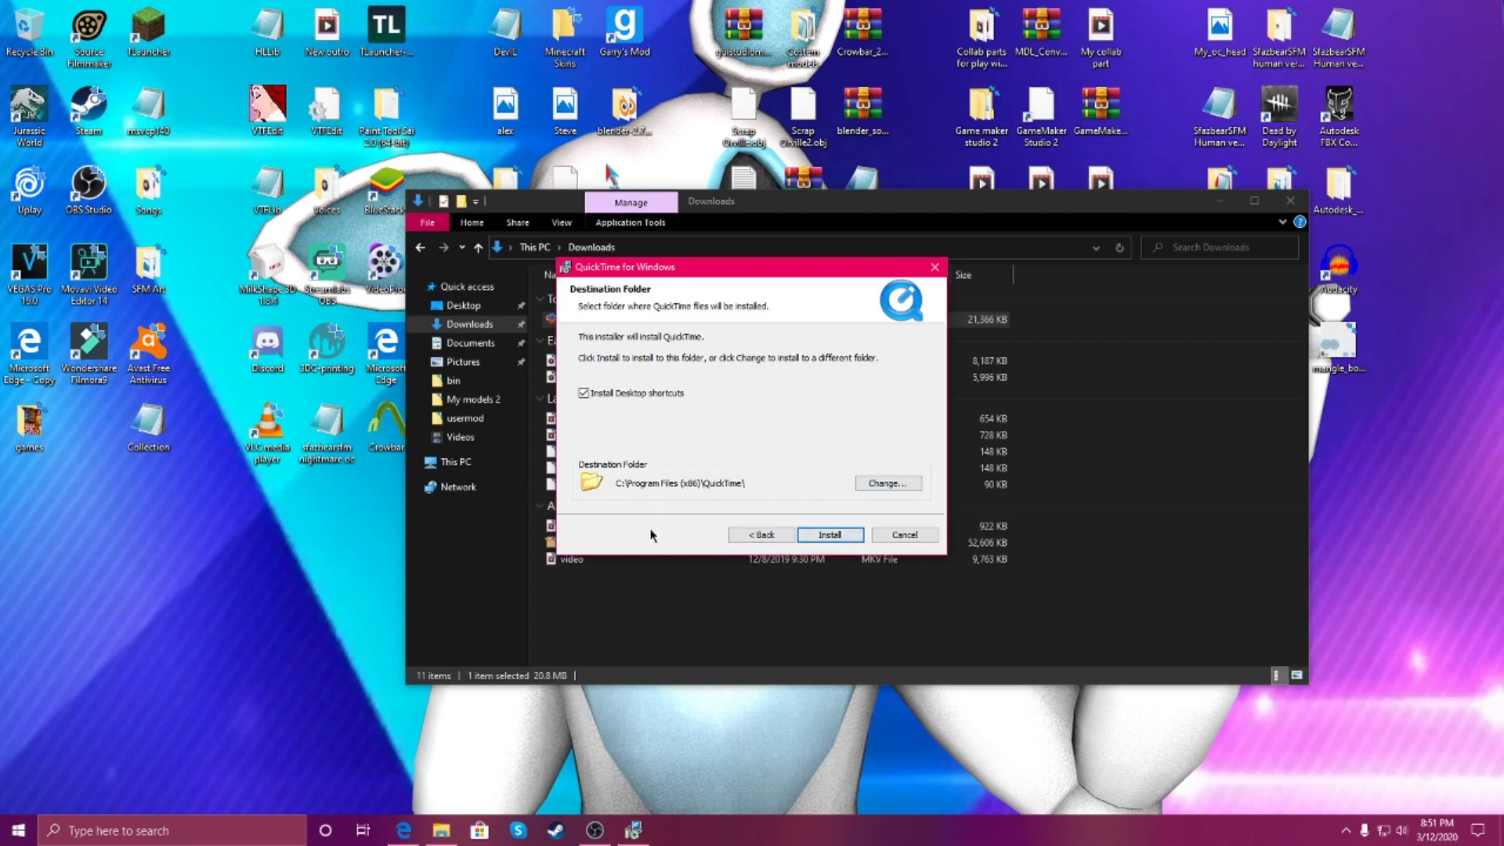
click(836, 535)
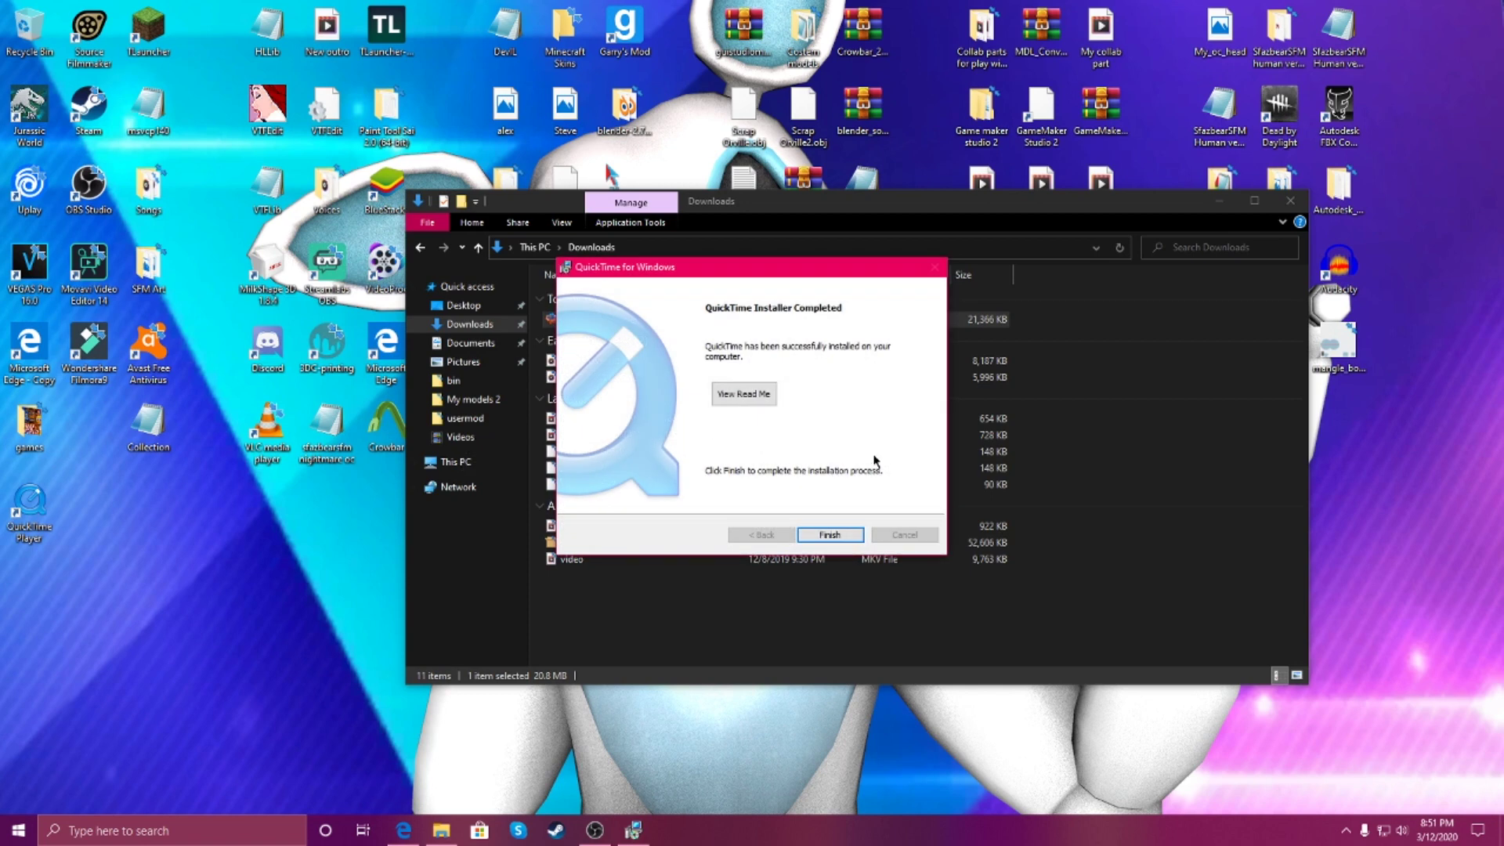
click(840, 538)
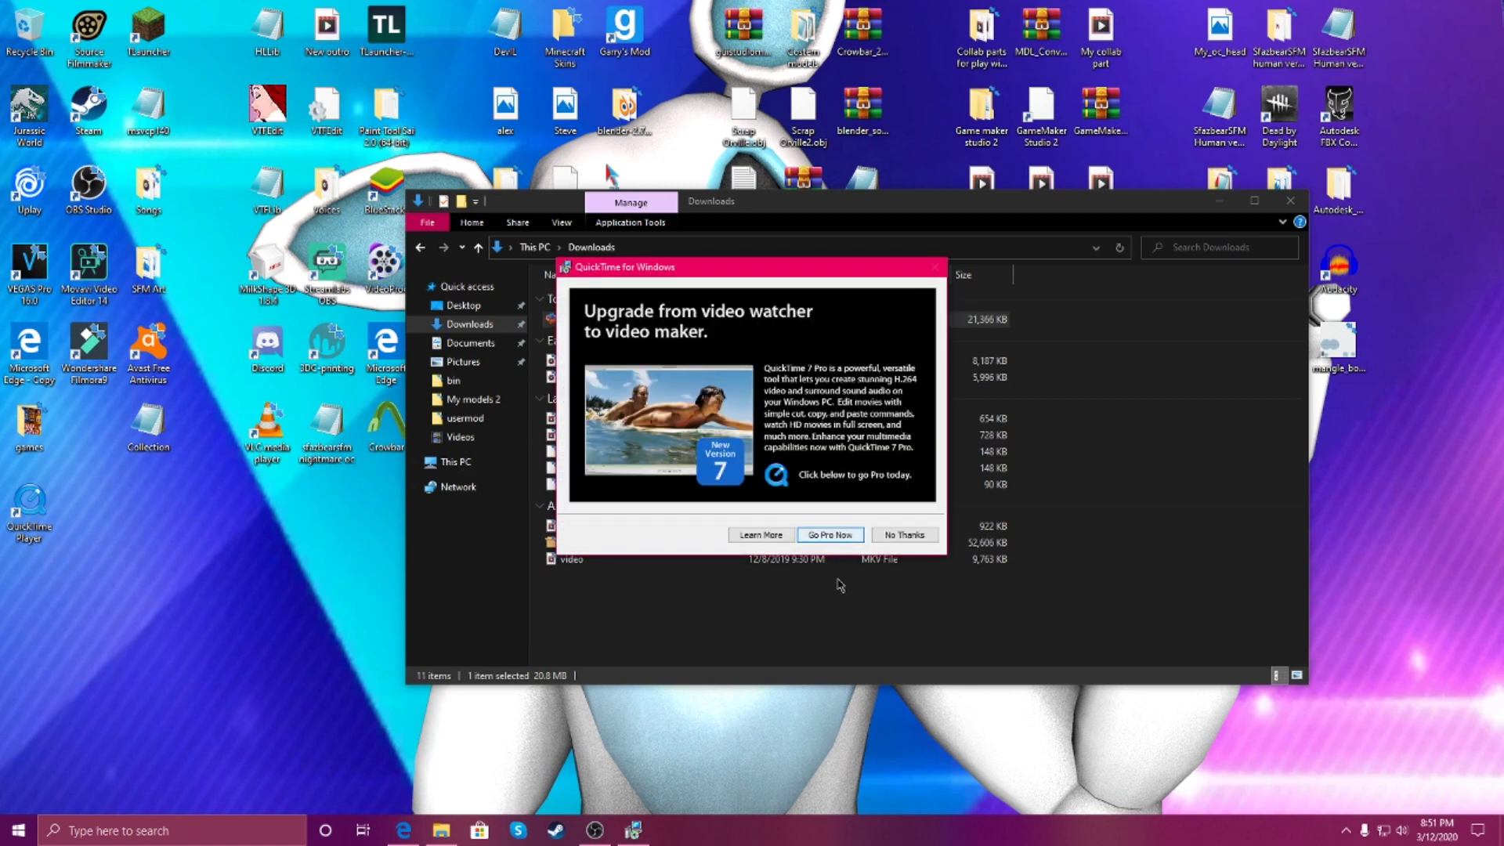
Decline QuickTime Pro, move the desktop shortcut, and browse to C:\...\steamapps\common\SourceFilmmaker\game
click(909, 536)
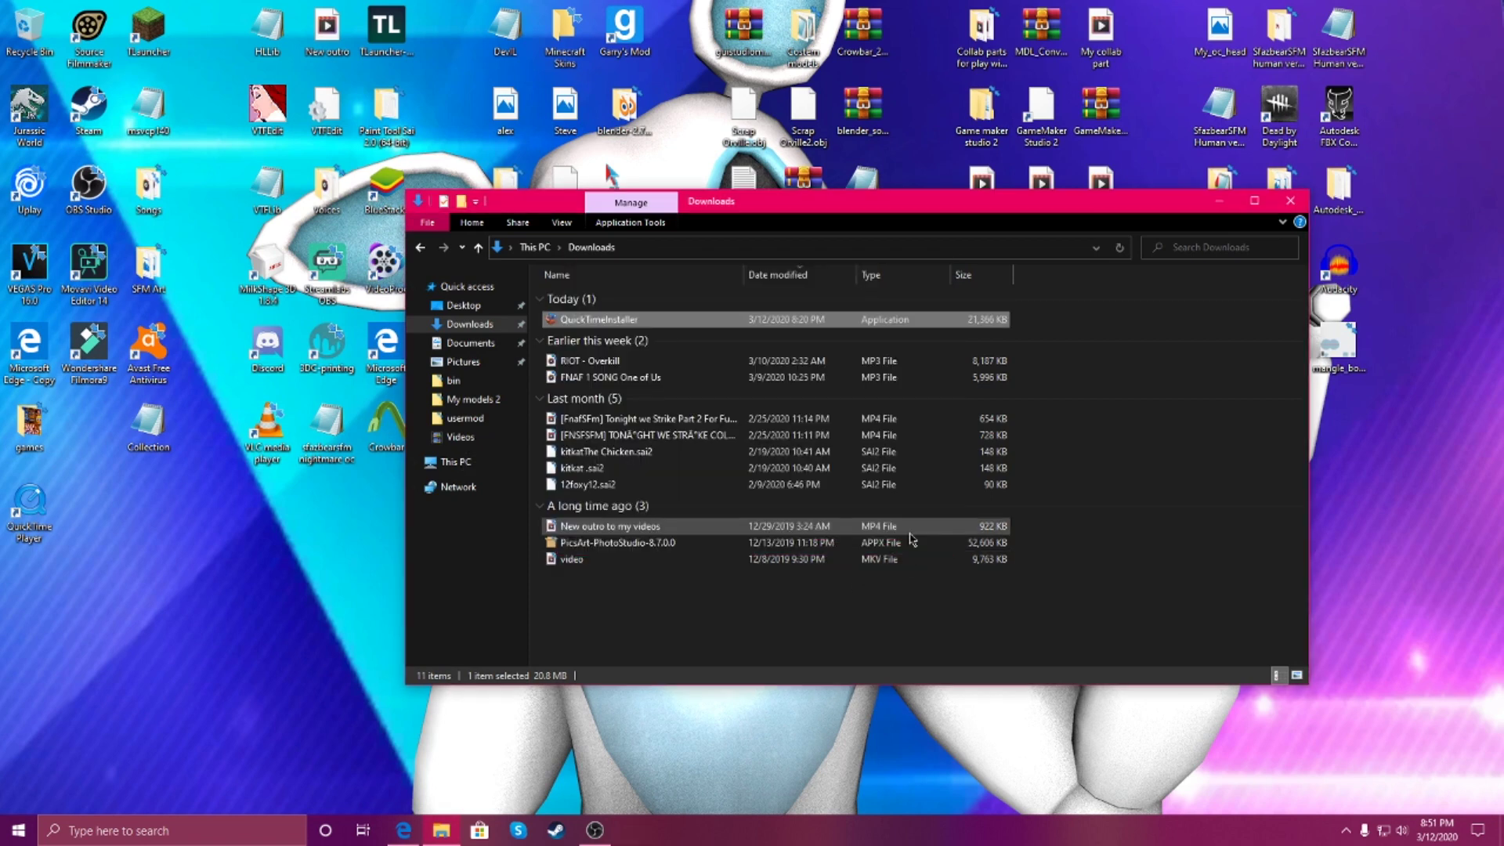
drag(29, 509, 88, 438)
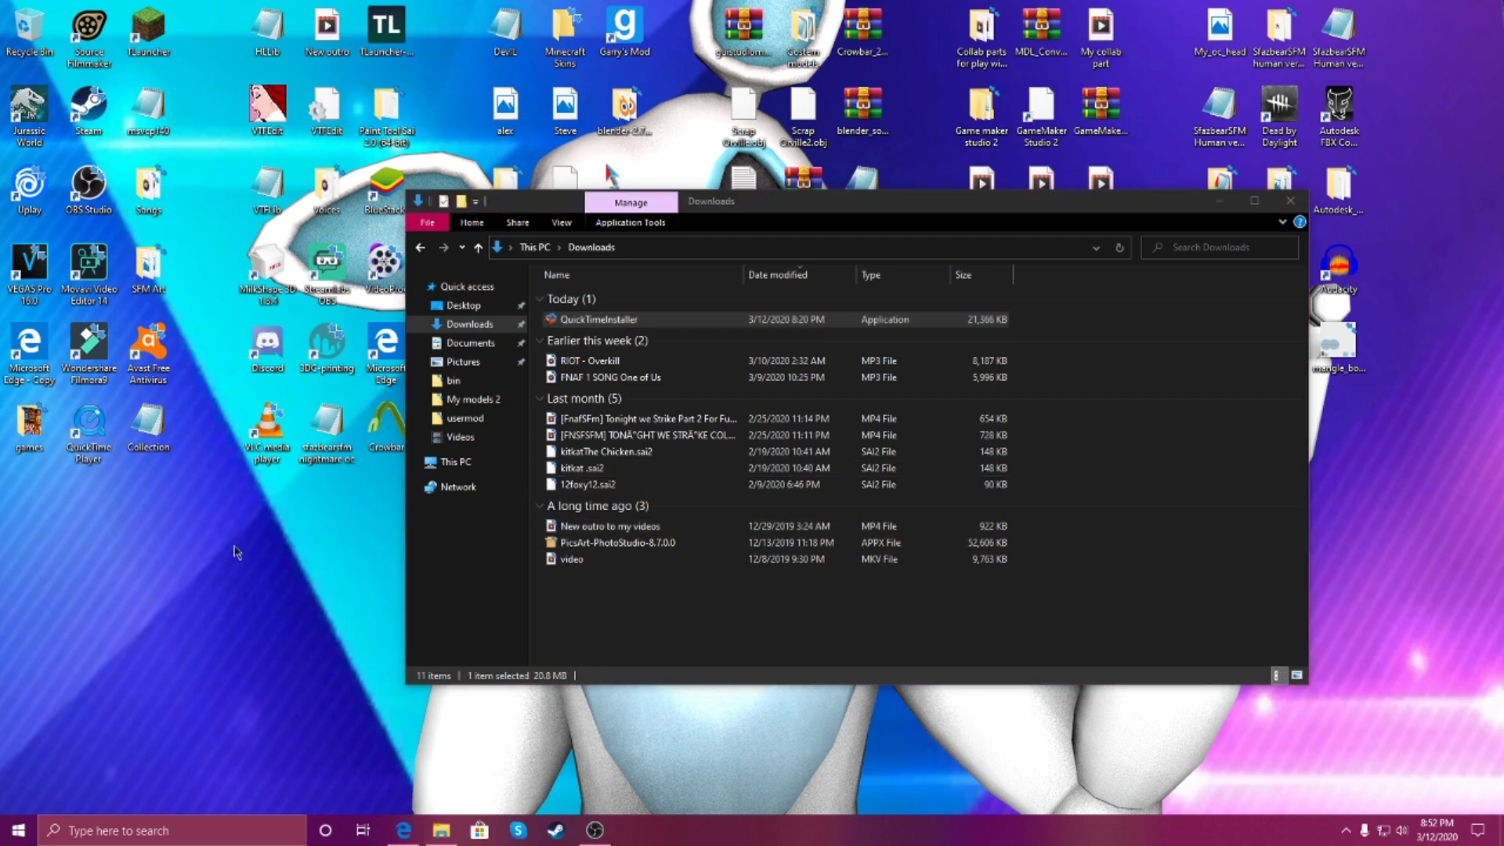
click(484, 467)
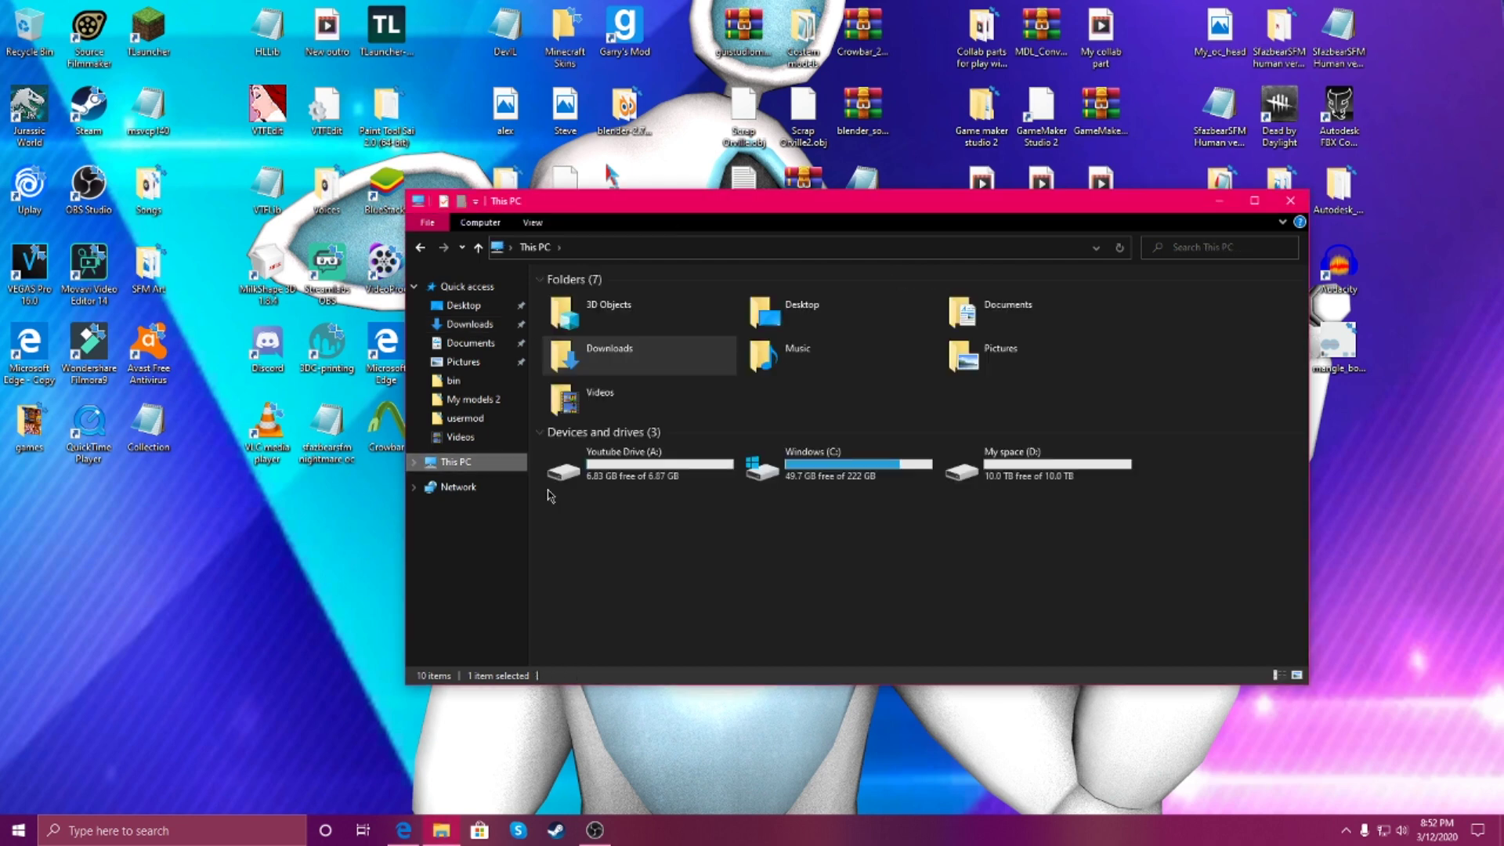
double_click(791, 471)
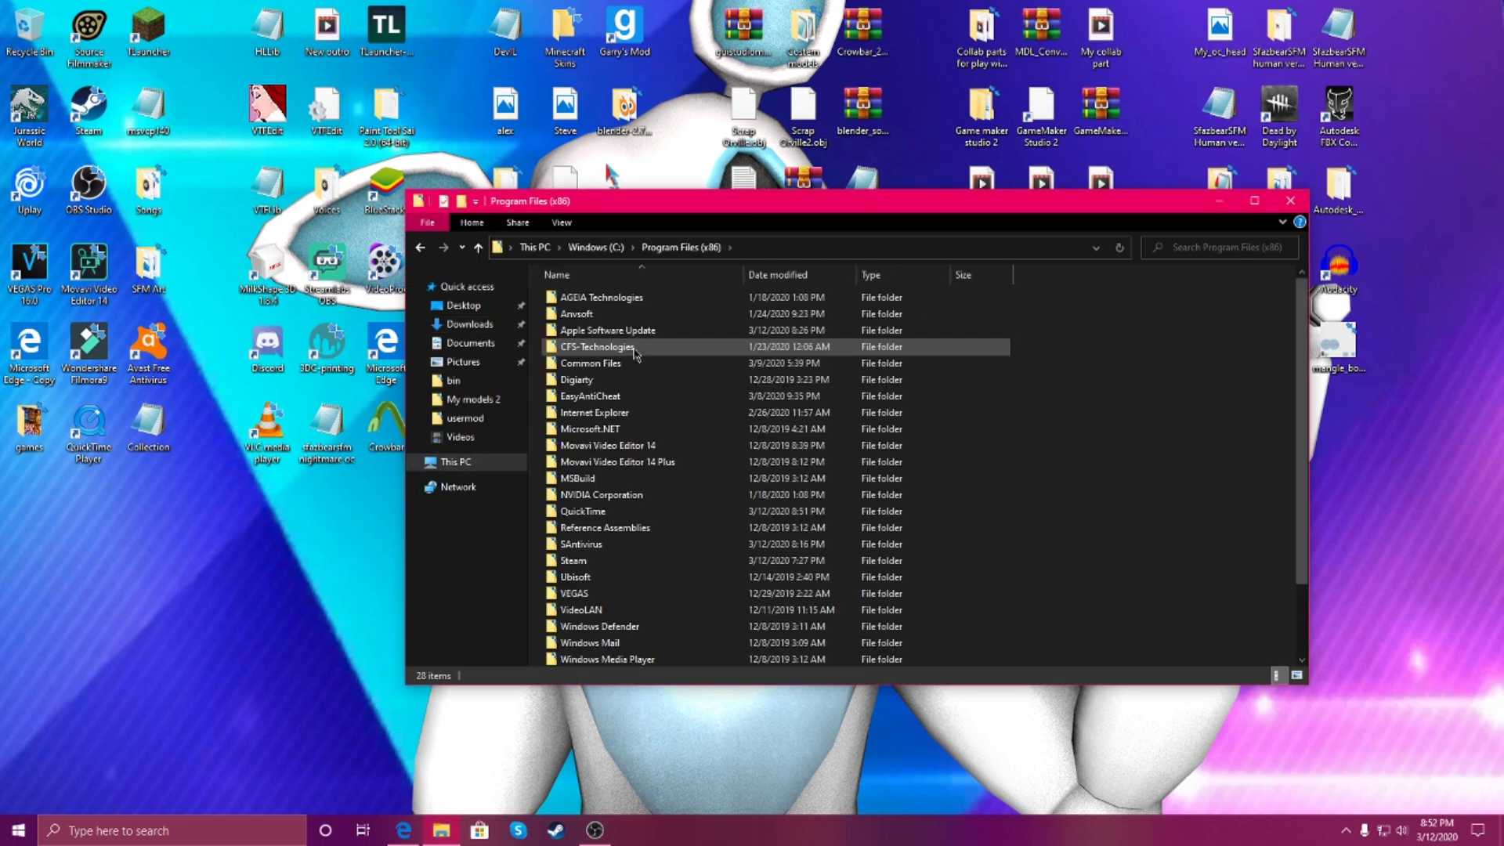
double_click(579, 561)
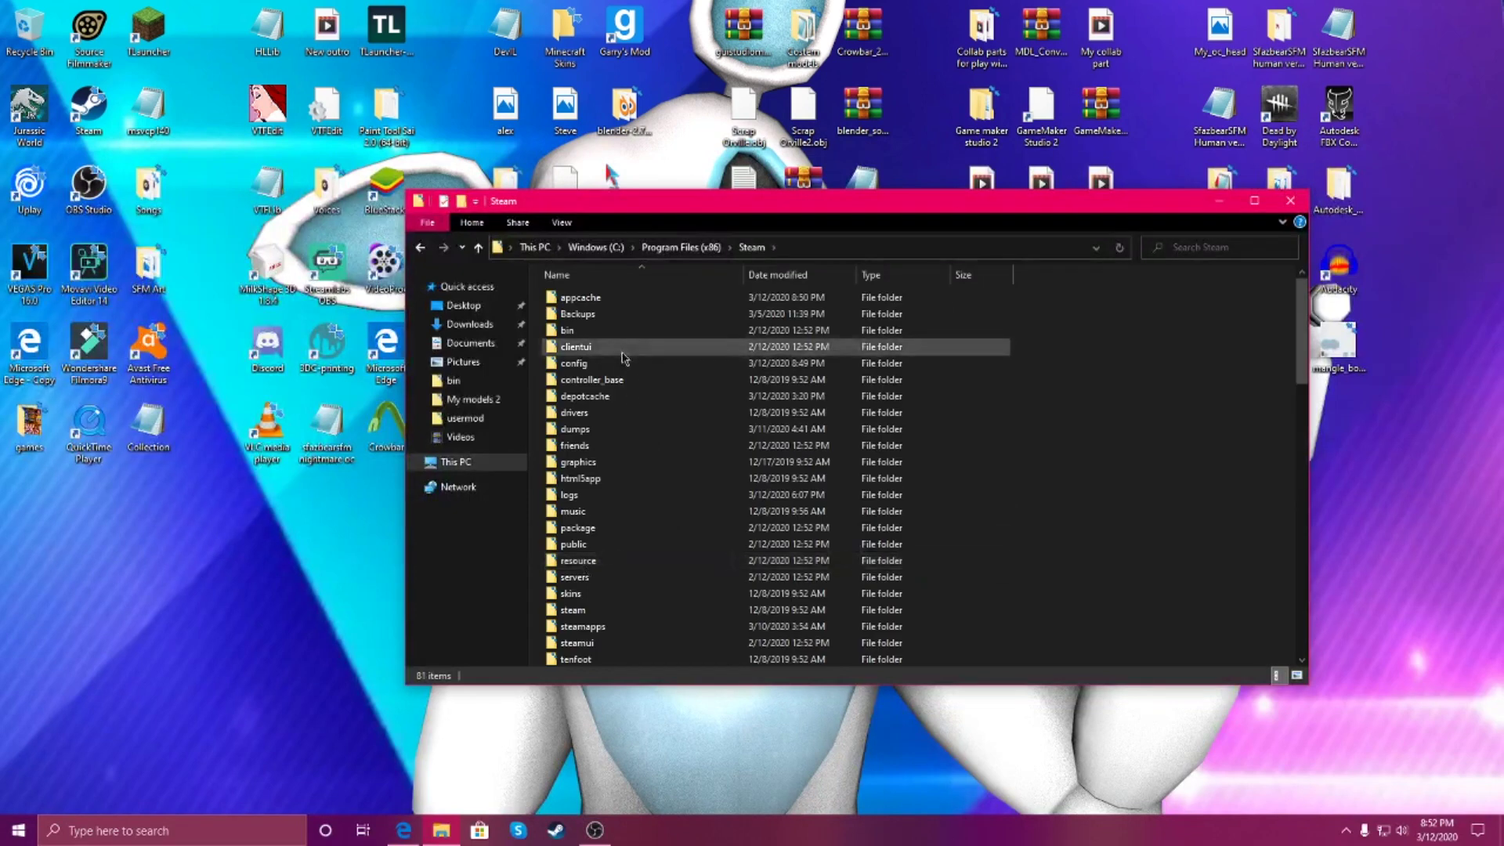
double_click(624, 628)
double_click(613, 299)
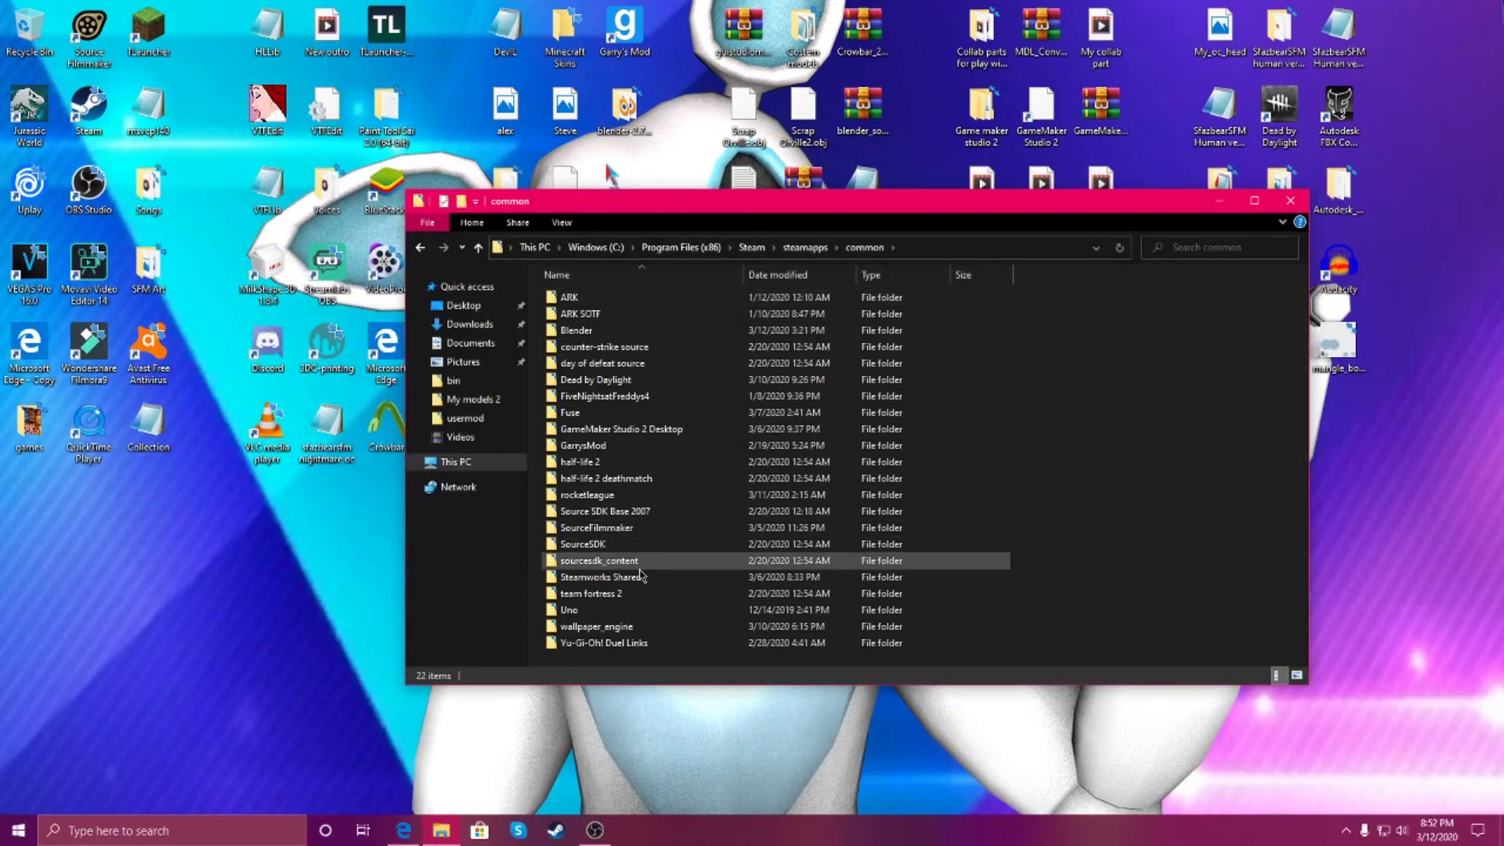
double_click(603, 528)
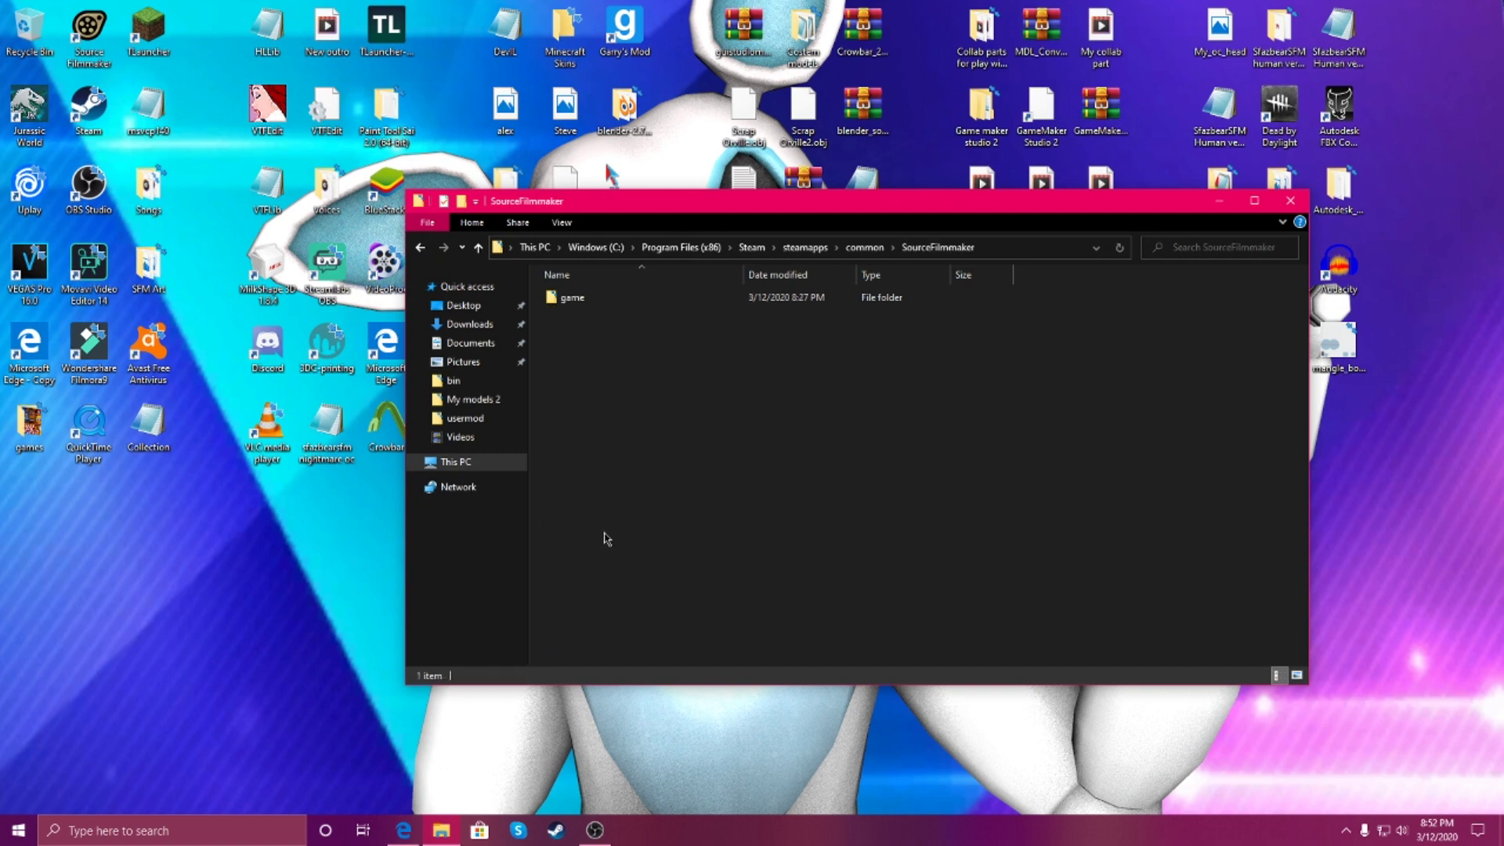
double_click(600, 301)
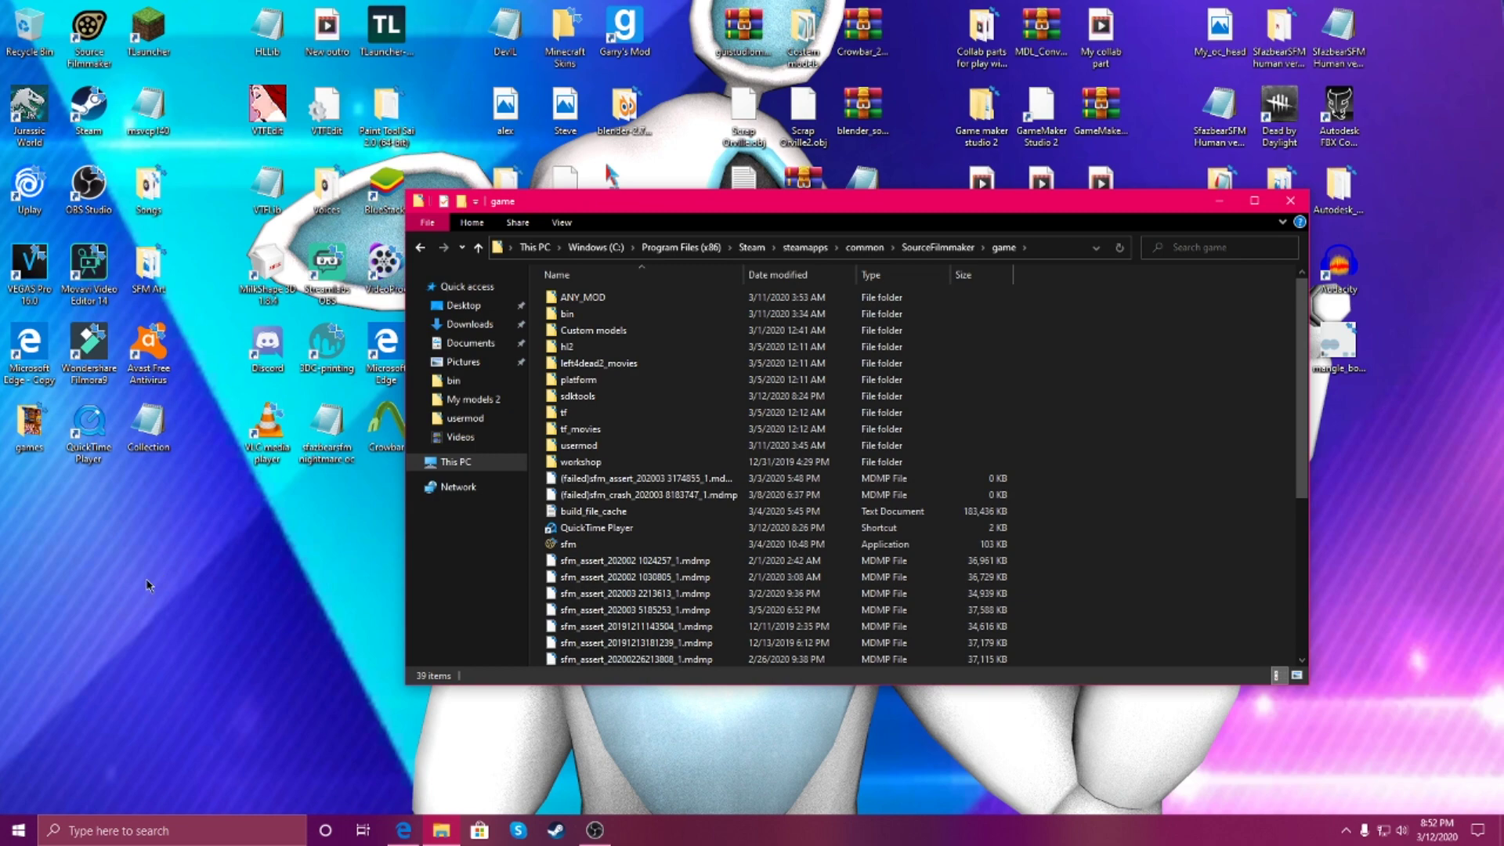
Delete the game folder's old QuickTime Player shortcut and copy the desktop QuickTime Player icon
right_click(582, 528)
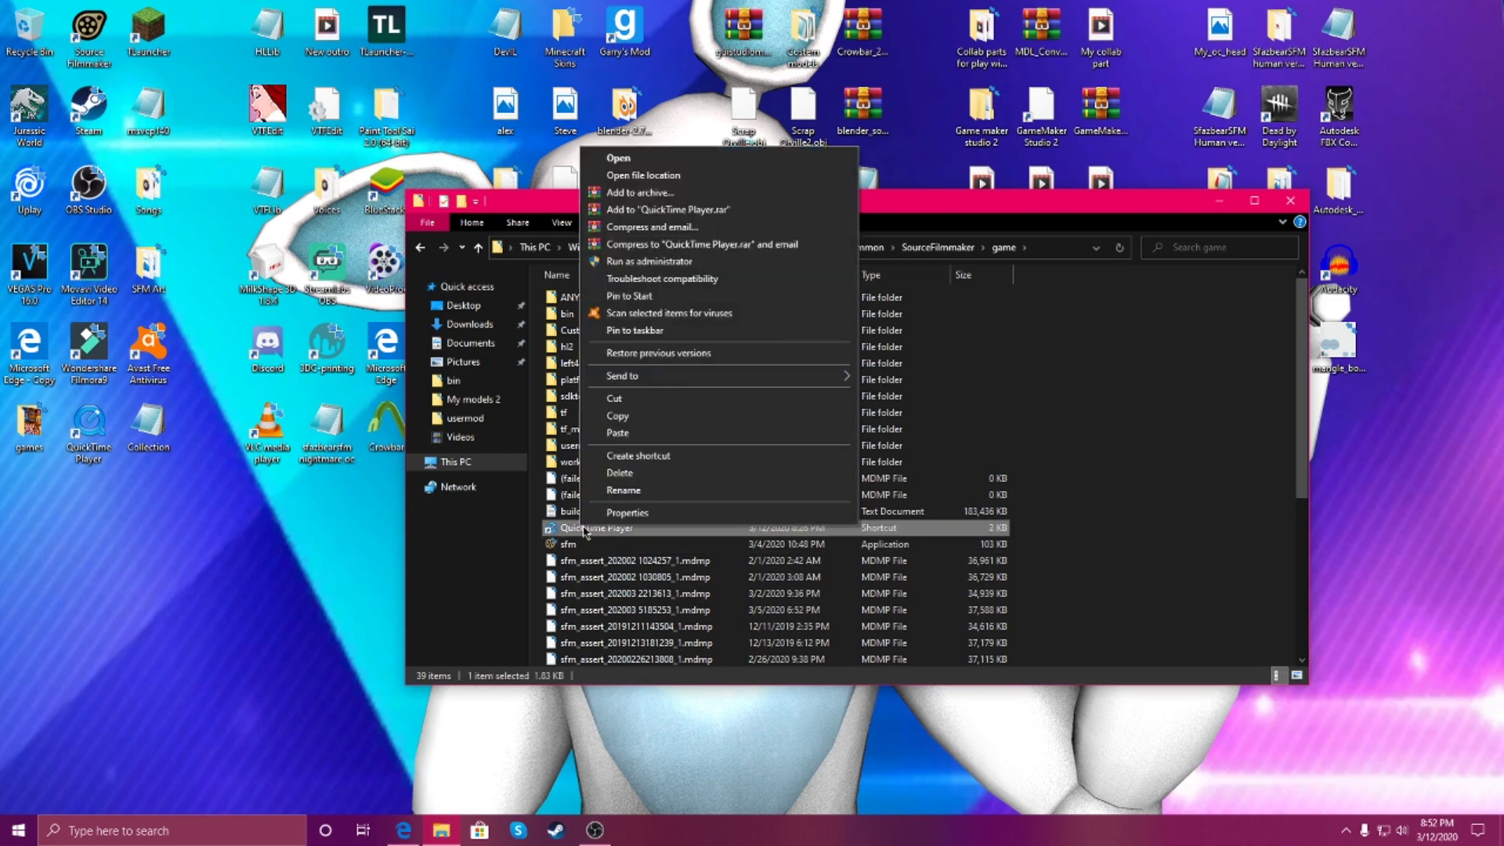
click(651, 477)
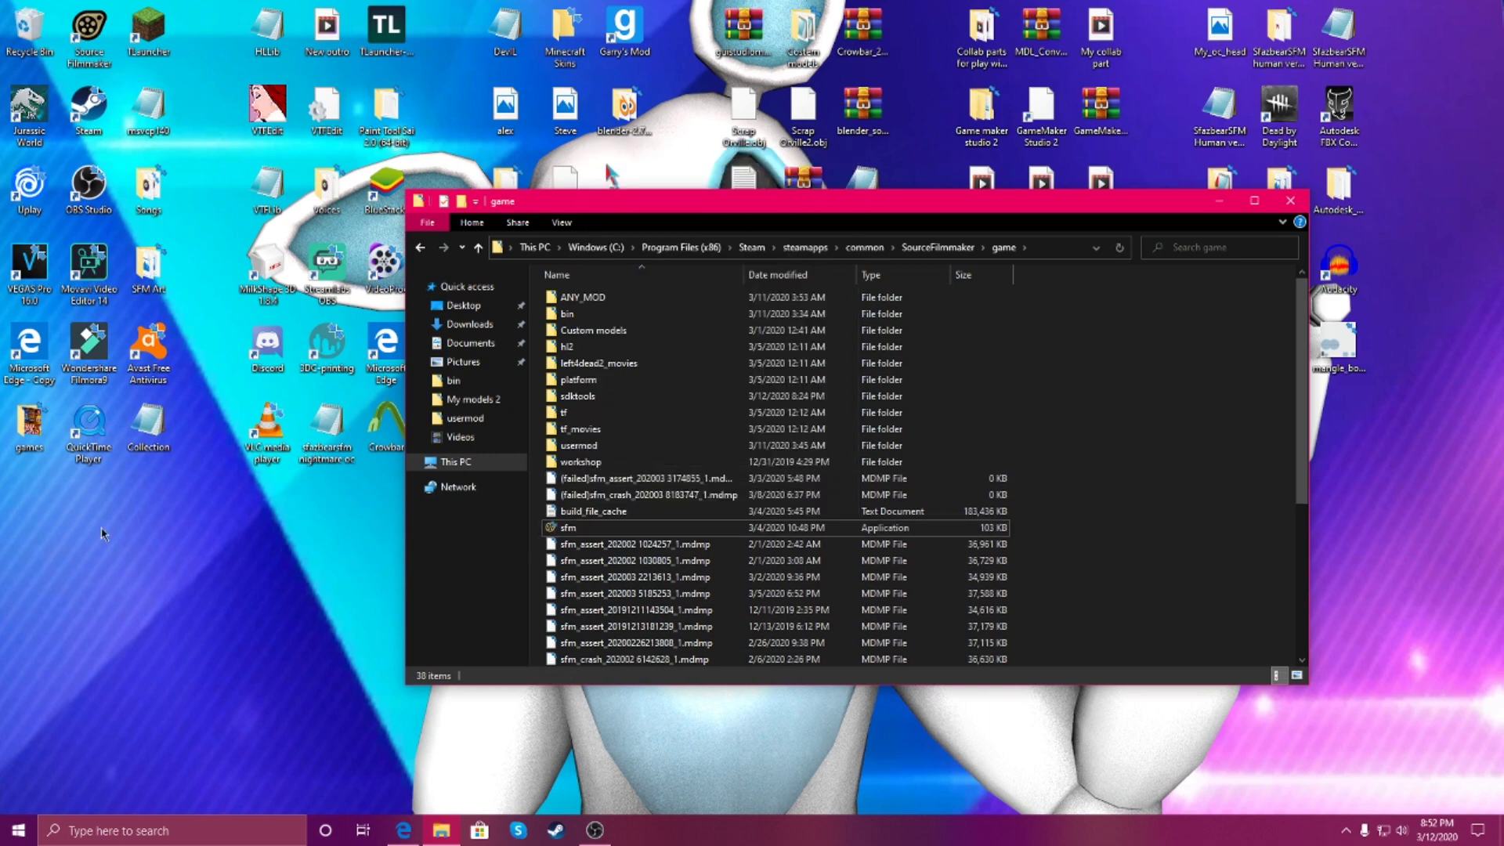
right_click(94, 425)
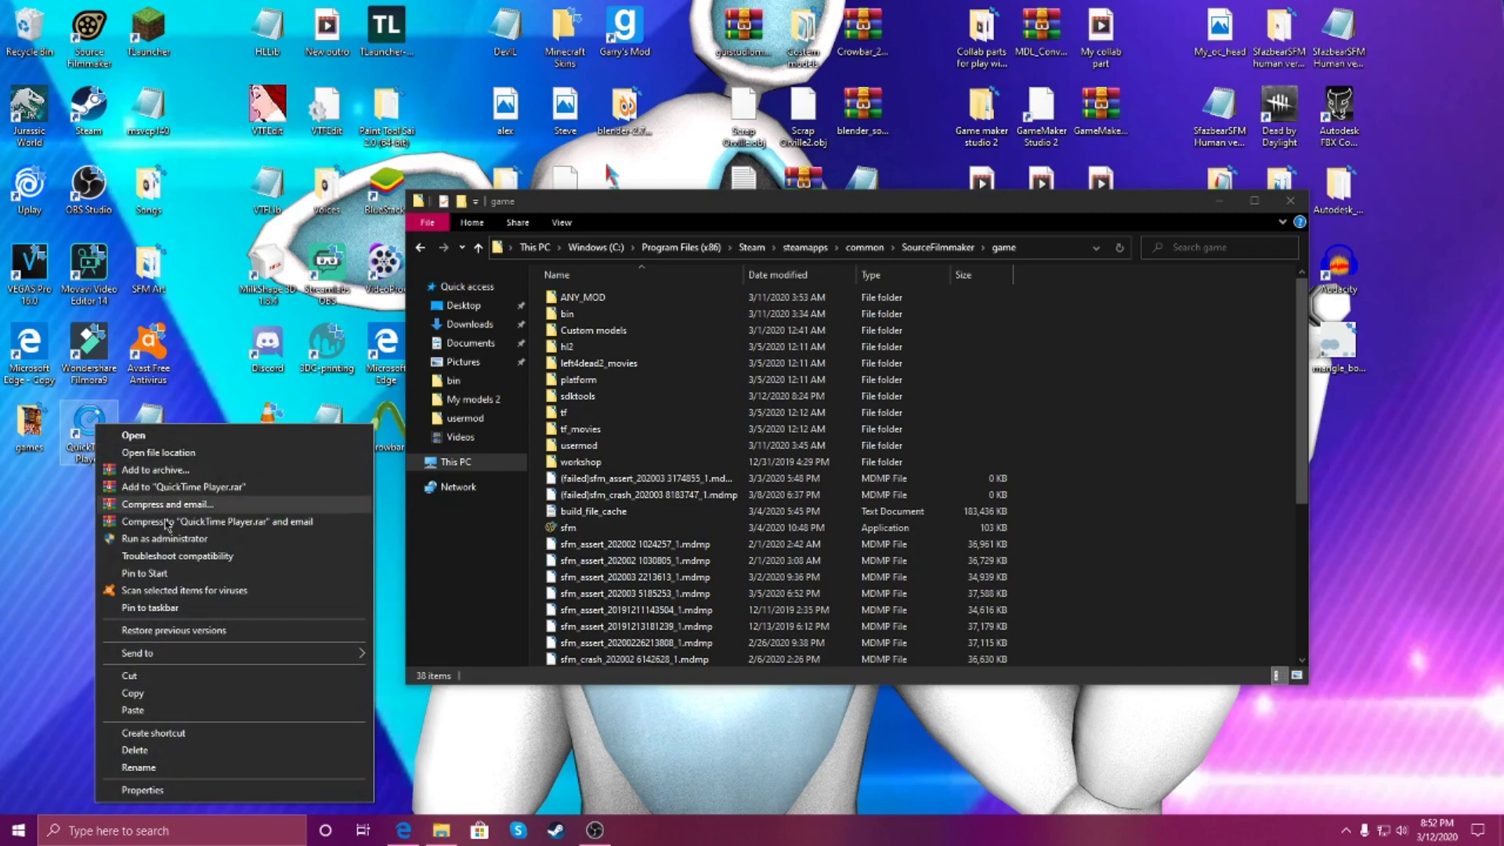
click(133, 693)
click(128, 584)
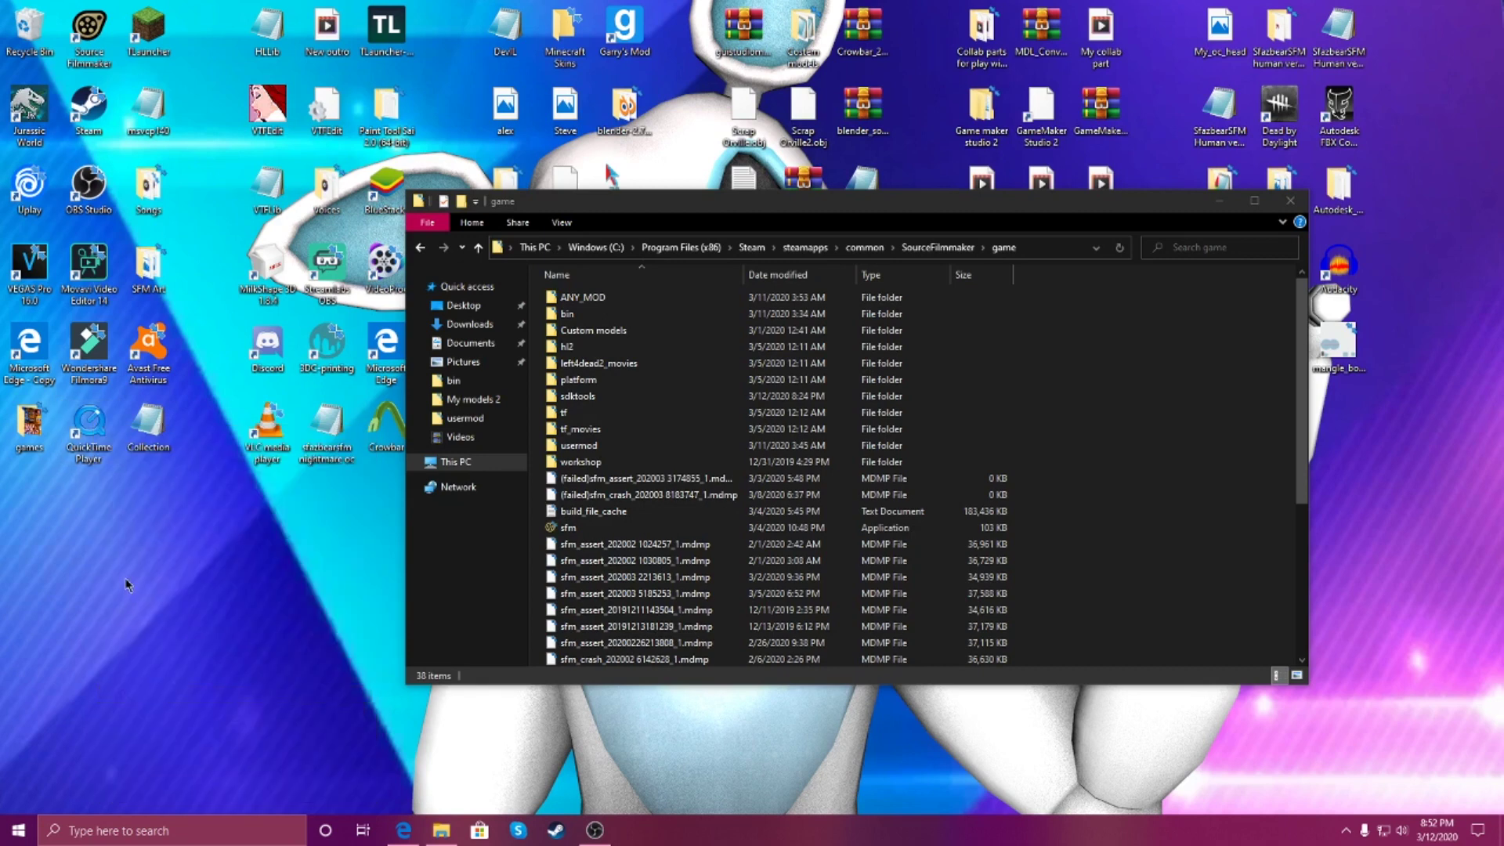
Paste the QuickTime Player shortcut into the game folder and close the Explorer window
right_click(1017, 380)
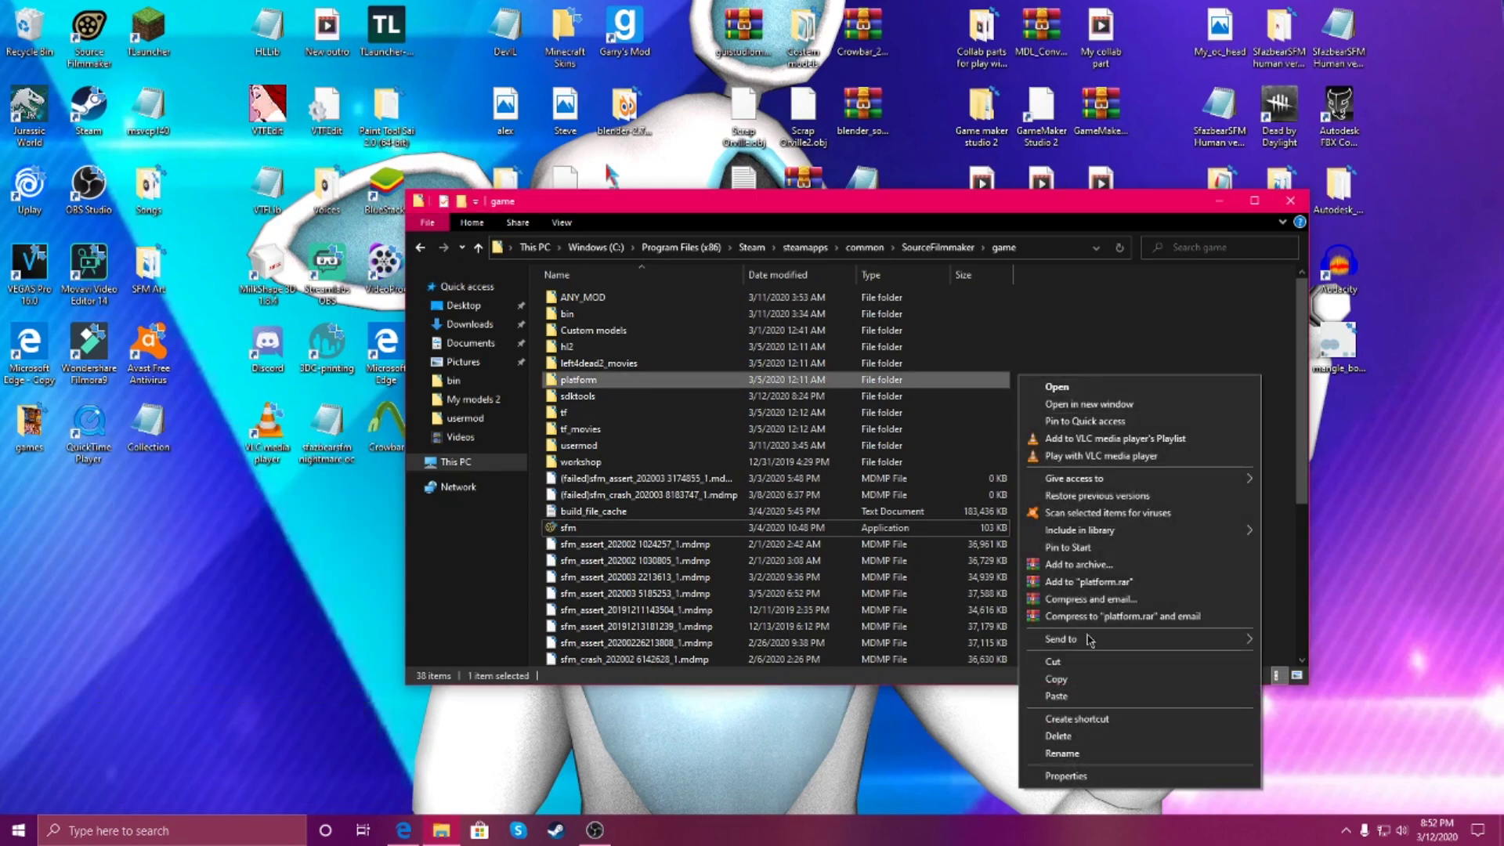
click(1091, 445)
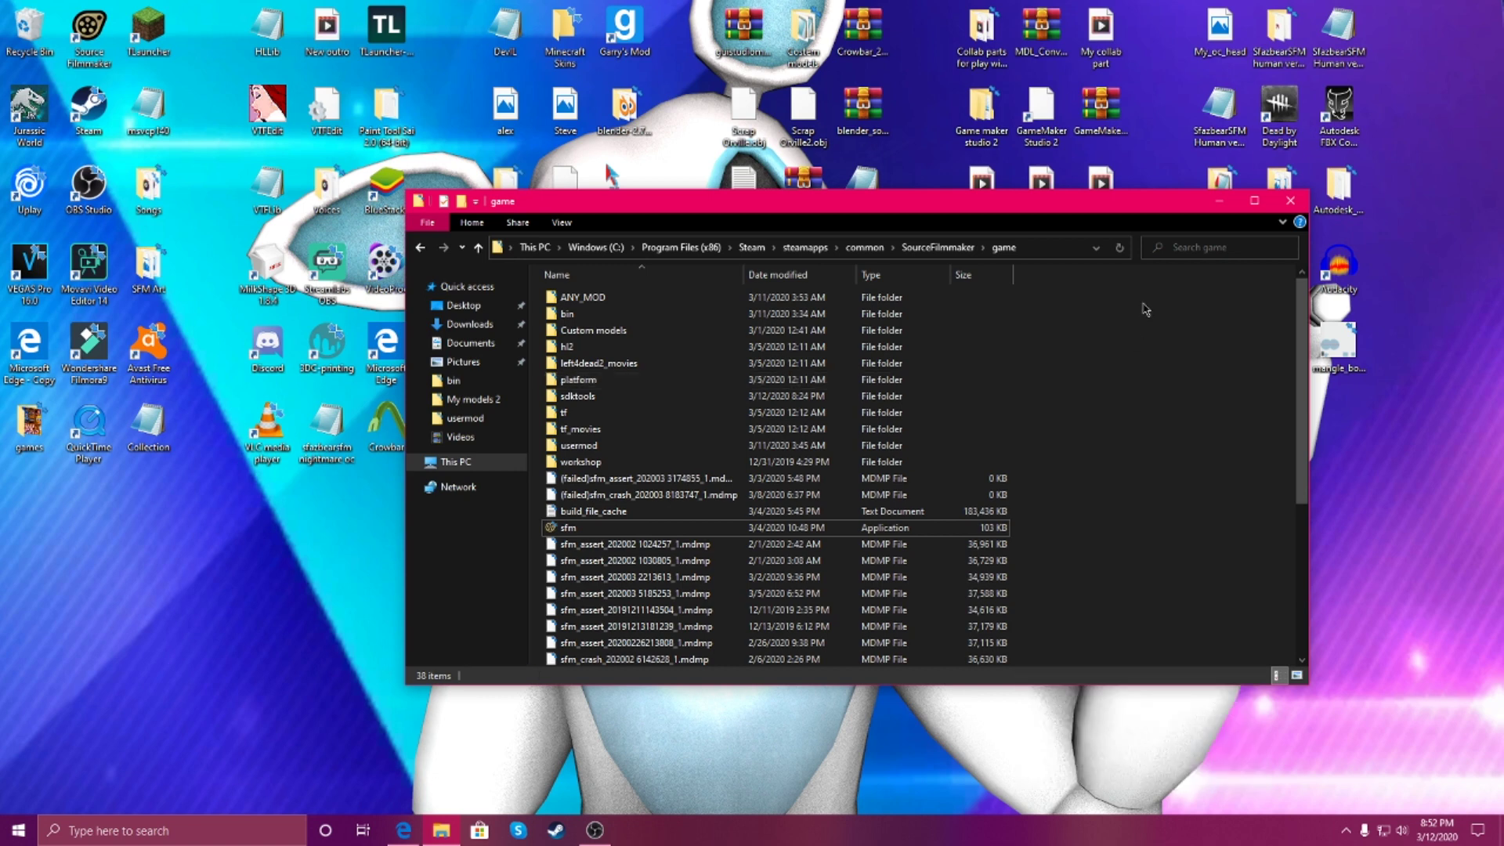
right_click(1061, 442)
click(1097, 544)
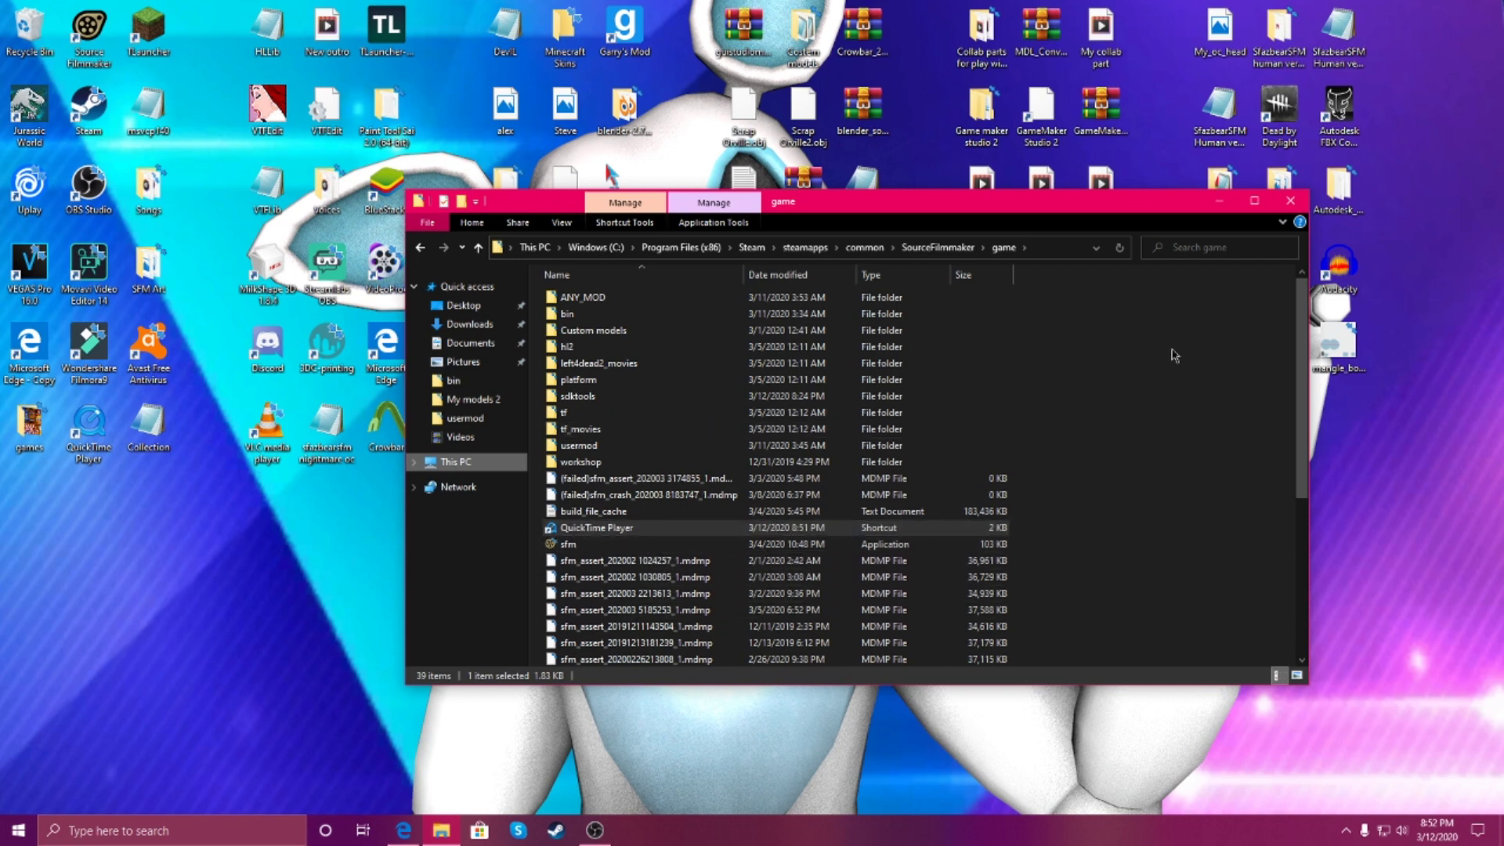
click(1289, 203)
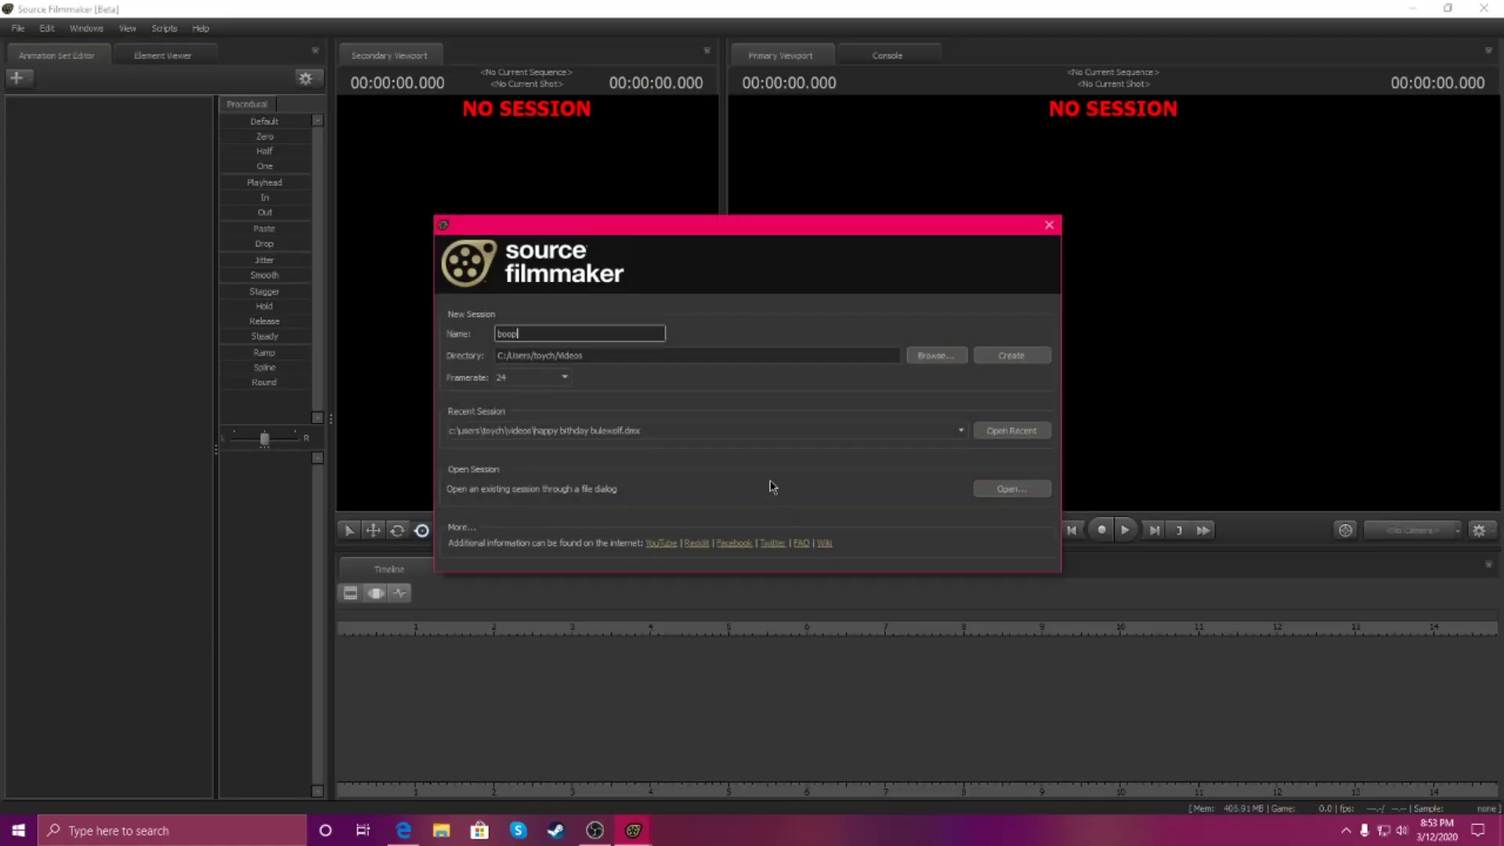
Create the boop session and open File > Export > Movie's Format list showing MP4, MOV, AVI
click(1039, 359)
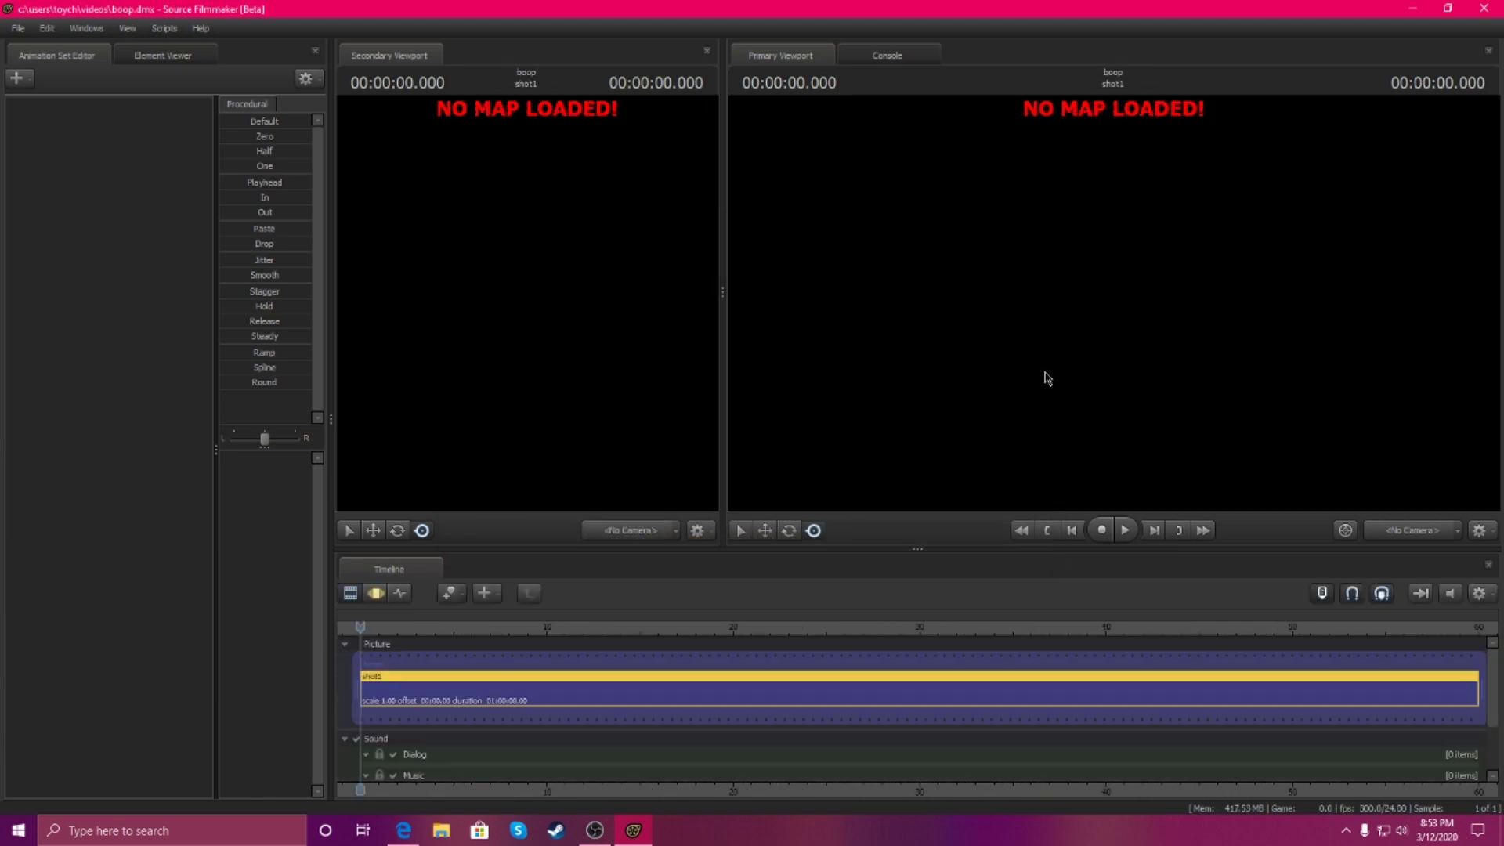
click(18, 29)
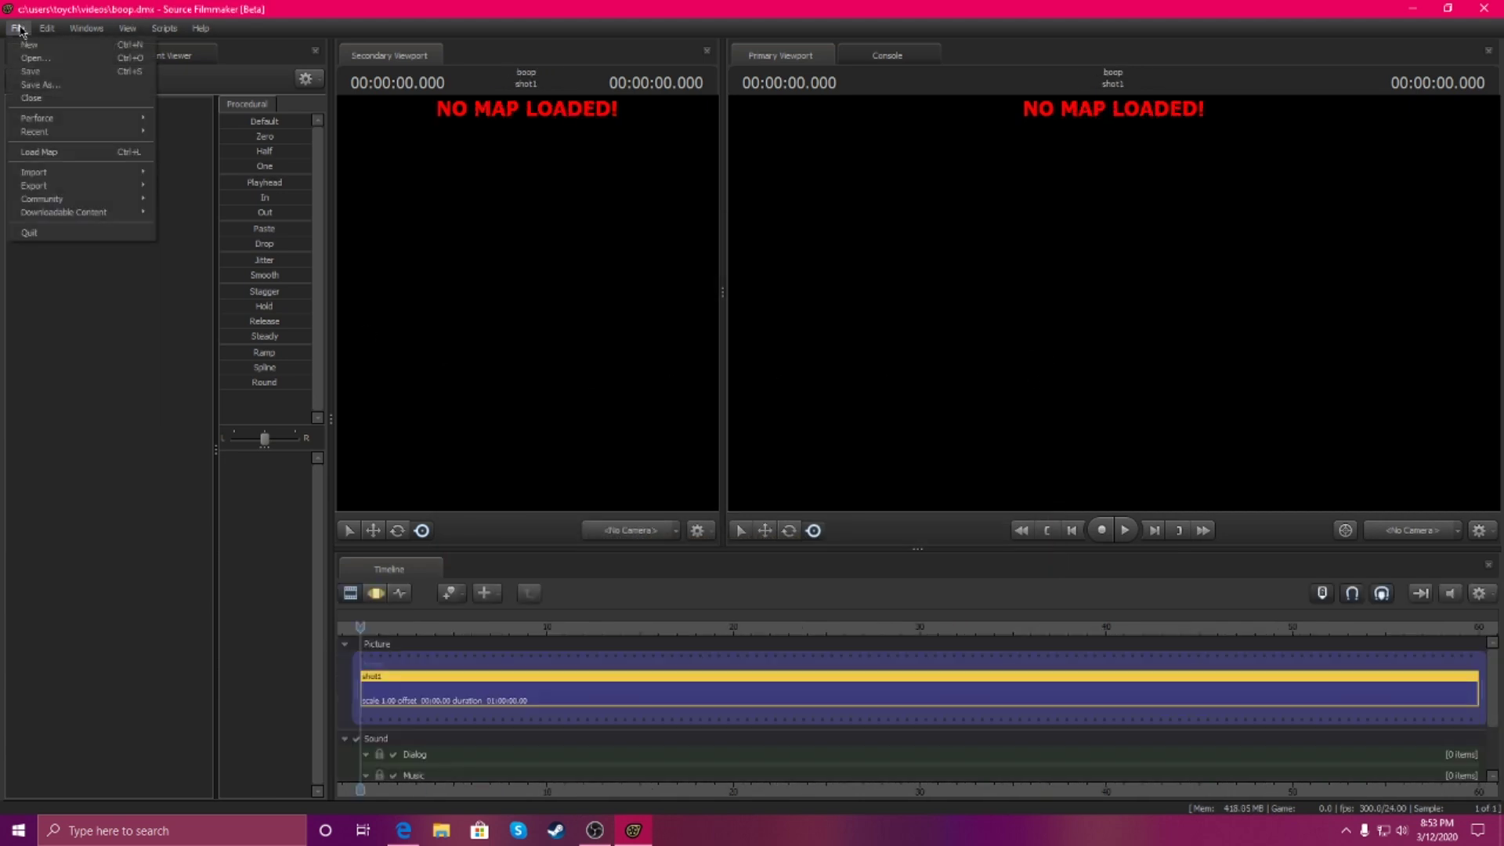
mouse_move(67, 185)
click(177, 191)
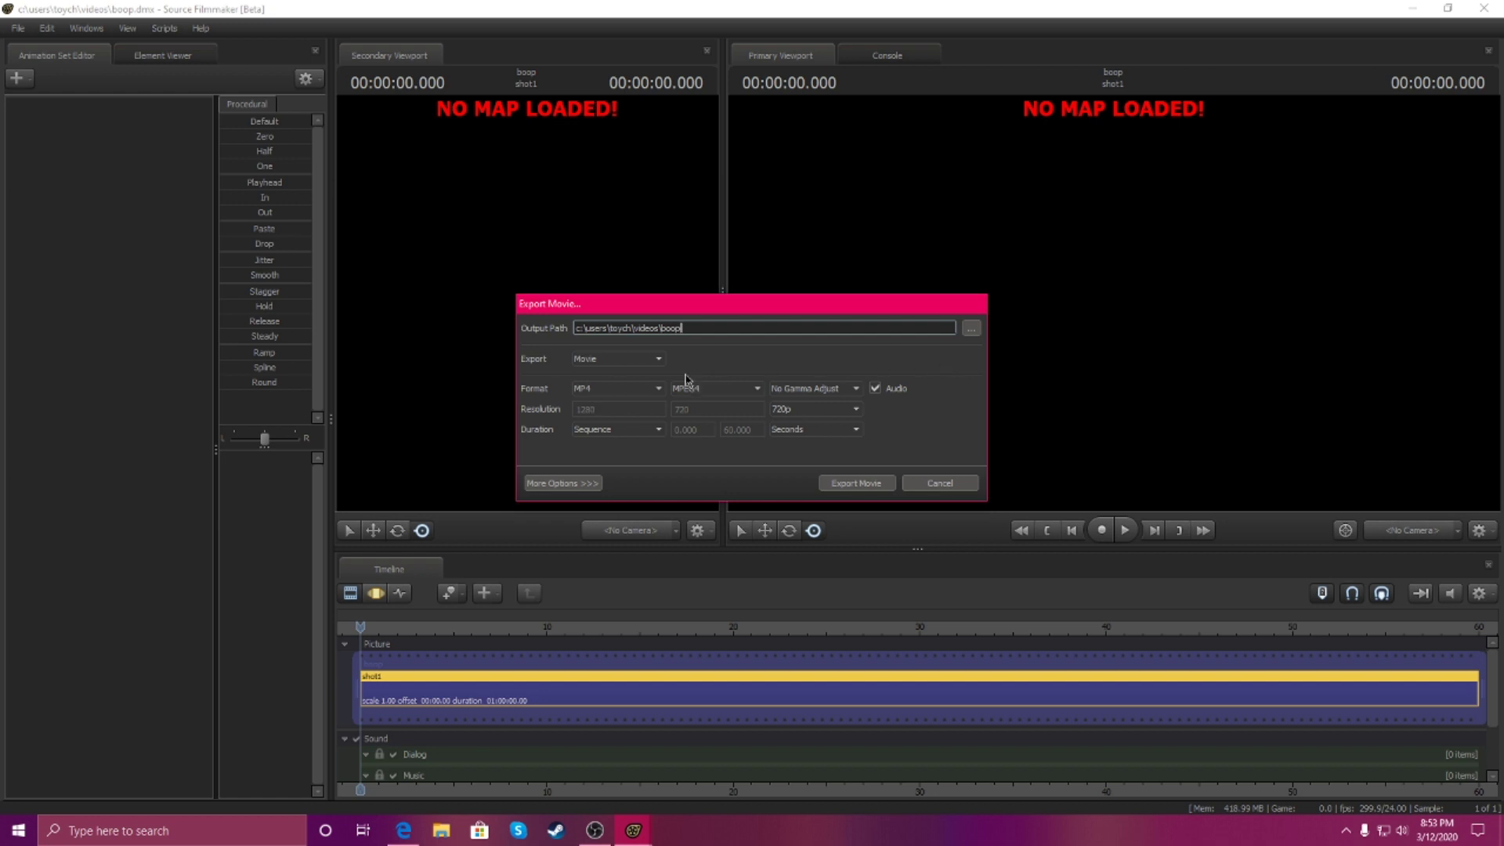
click(661, 392)
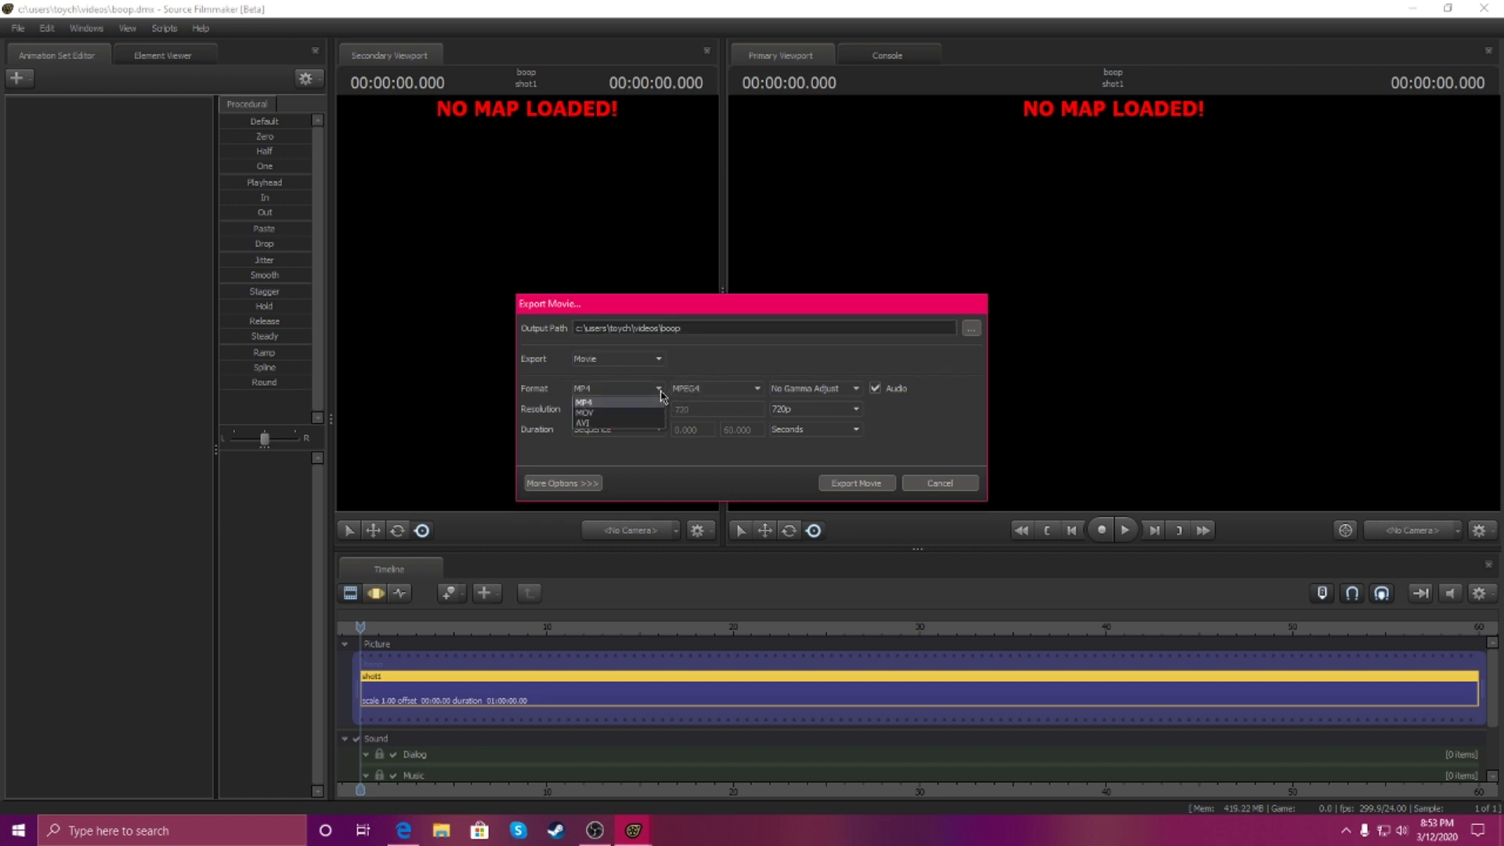